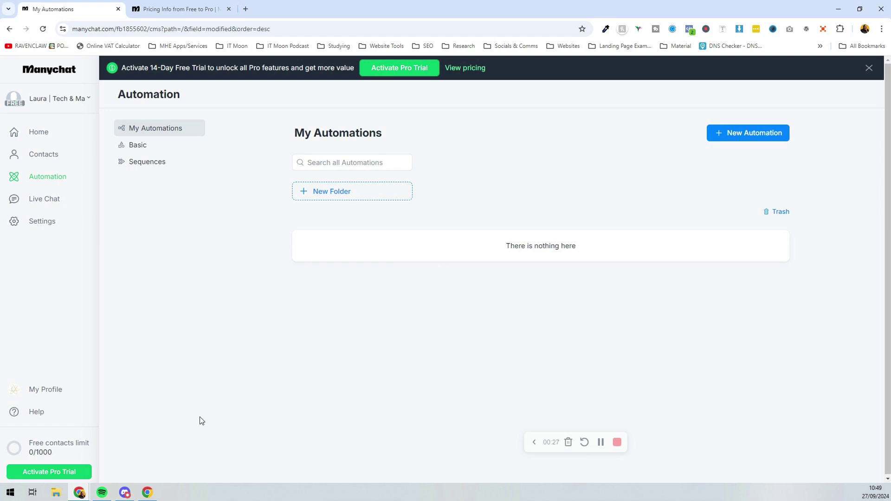
Create a new automation from scratch instead of using a template
{"action": "left_click_drag", "start_coordinate": [28, 441], "coordinate": [60, 453]}
{"action": "left_click", "coordinate": [61, 454]}
{"action": "left_click", "coordinate": [769, 135]}
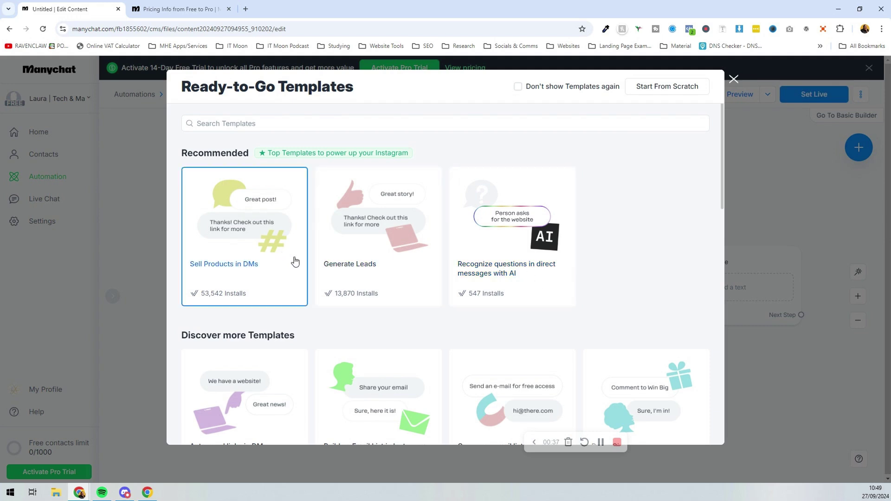
{"action": "left_click", "coordinate": [649, 93]}
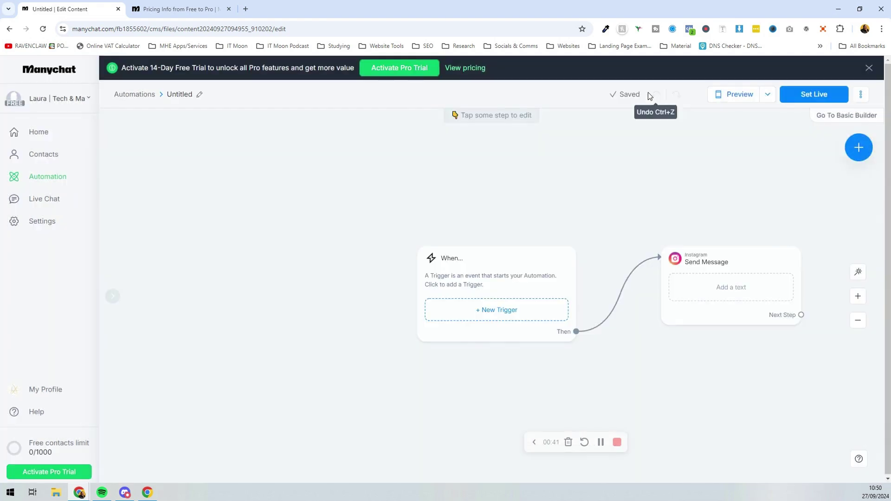
{"action": "scroll", "coordinate": [577, 182], "scroll_direction": "right", "scroll_amount": 5}
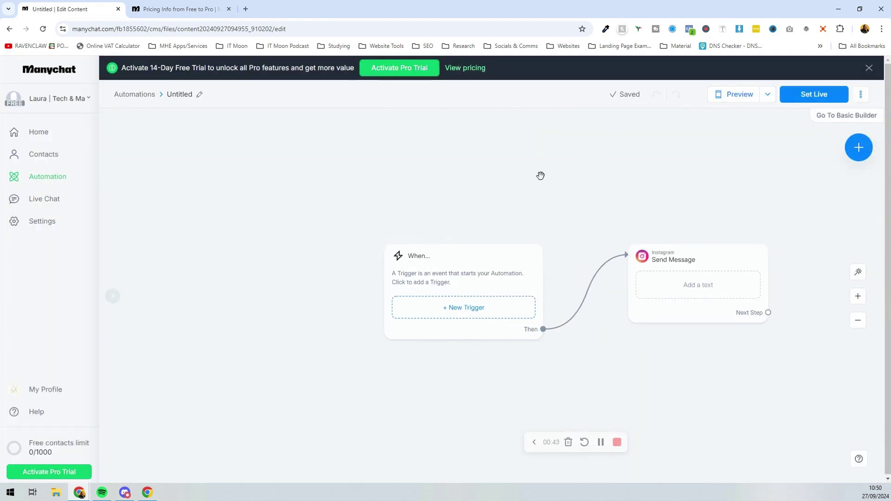
{"action": "scroll", "coordinate": [385, 190], "scroll_direction": "down", "scroll_amount": 5}
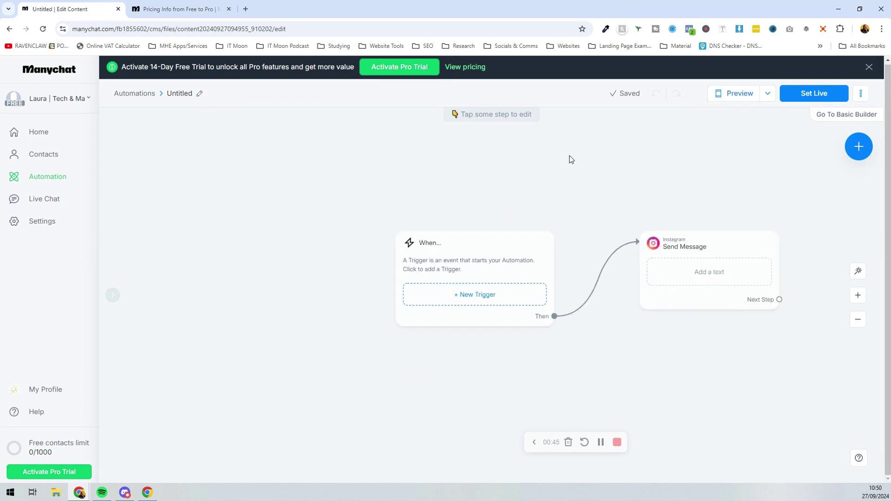
{"action": "scroll", "coordinate": [300, 323], "scroll_direction": "up", "scroll_amount": 5}
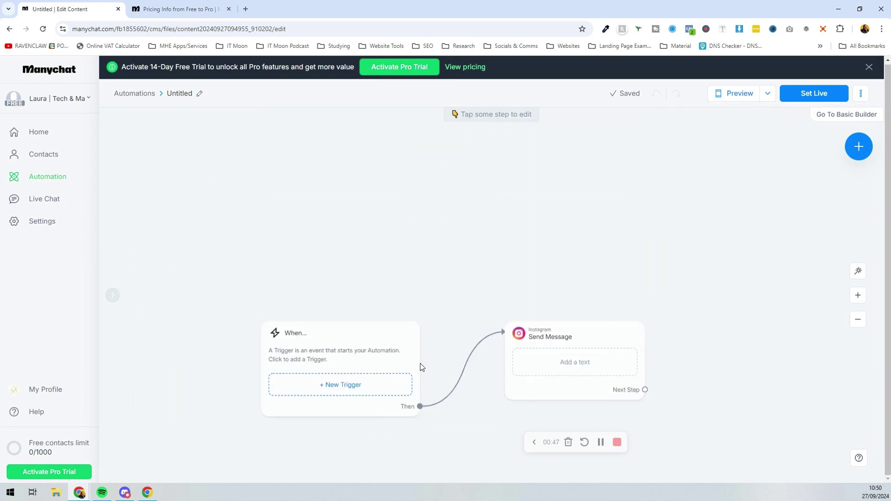
{"action": "left_click_drag", "start_coordinate": [418, 231], "coordinate": [445, 136]}
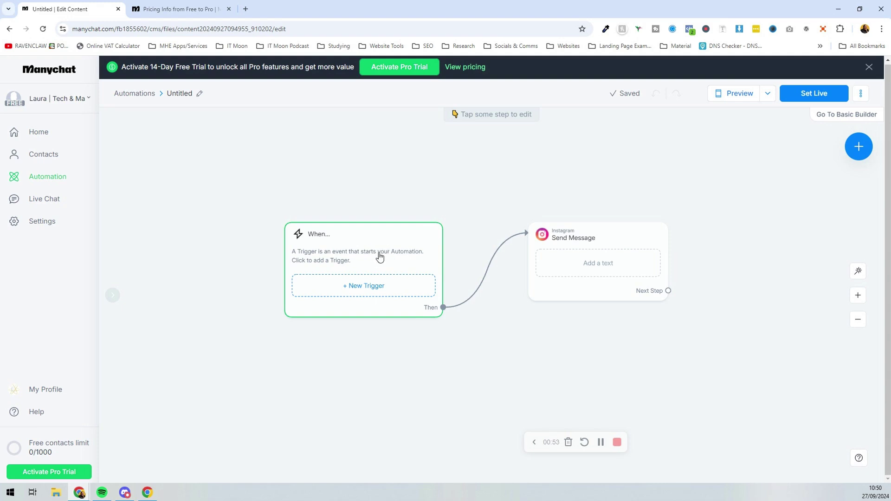
Look through the contact event triggers, and add the Instagram trigger for users commenting on a post or reel
{"action": "left_click", "coordinate": [368, 290]}
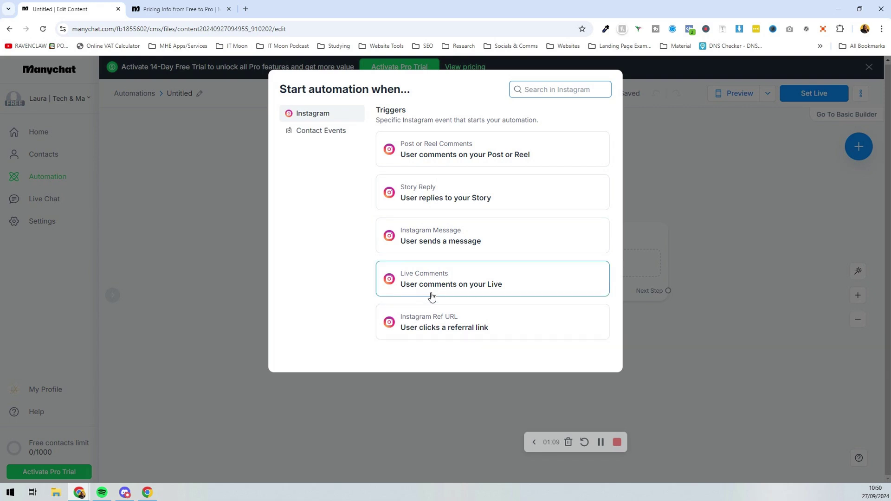
{"action": "left_click", "coordinate": [325, 131]}
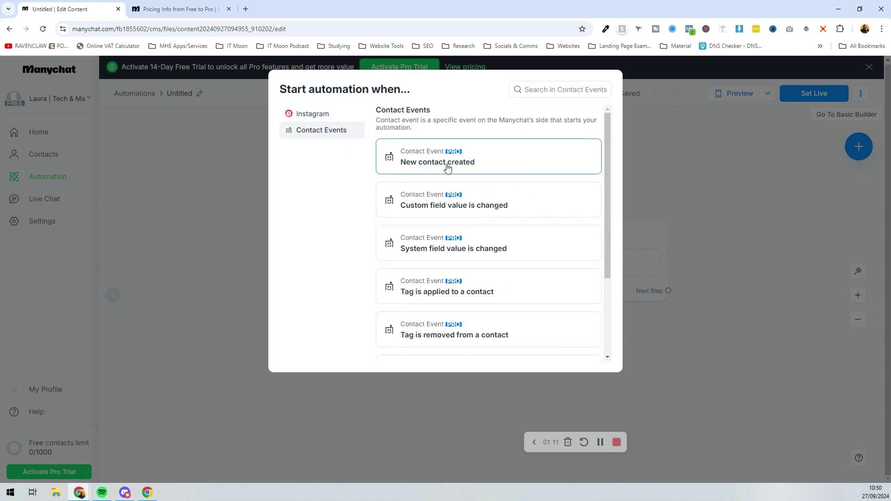
{"action": "scroll", "coordinate": [455, 202], "scroll_direction": "down", "scroll_amount": 3}
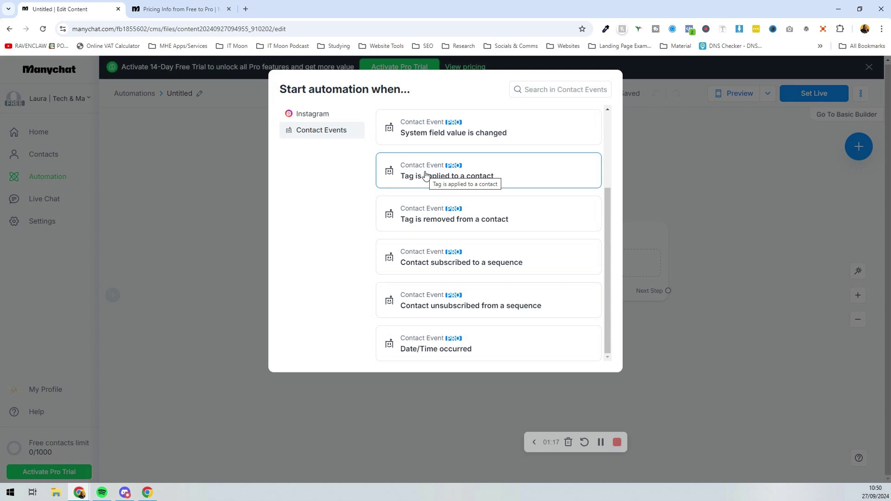
{"action": "scroll", "coordinate": [425, 176], "scroll_direction": "up", "scroll_amount": 3}
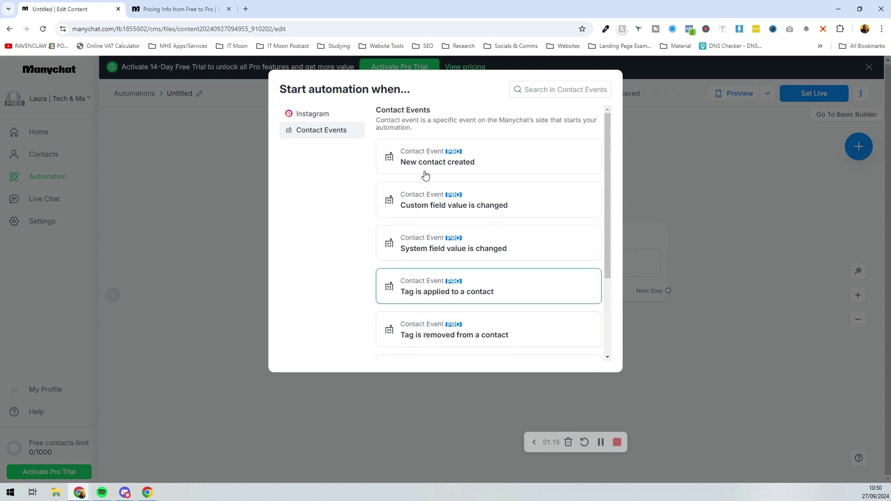
{"action": "left_click", "coordinate": [314, 112]}
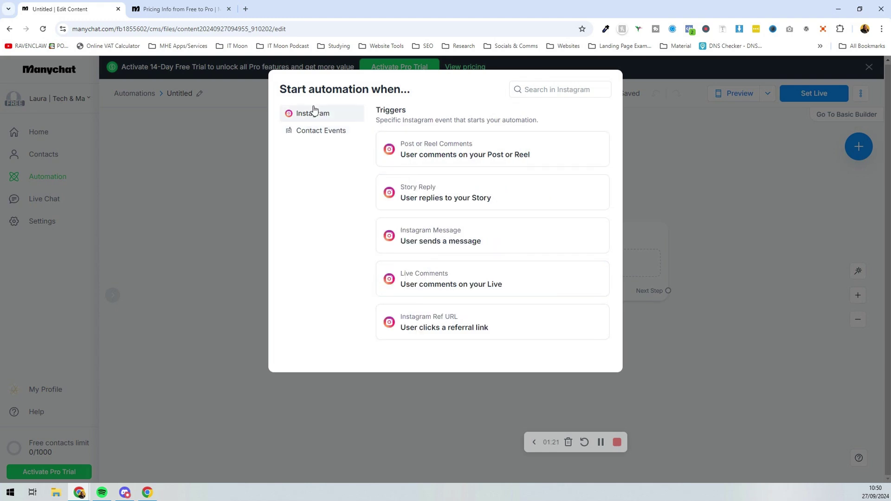
{"action": "left_click", "coordinate": [482, 161]}
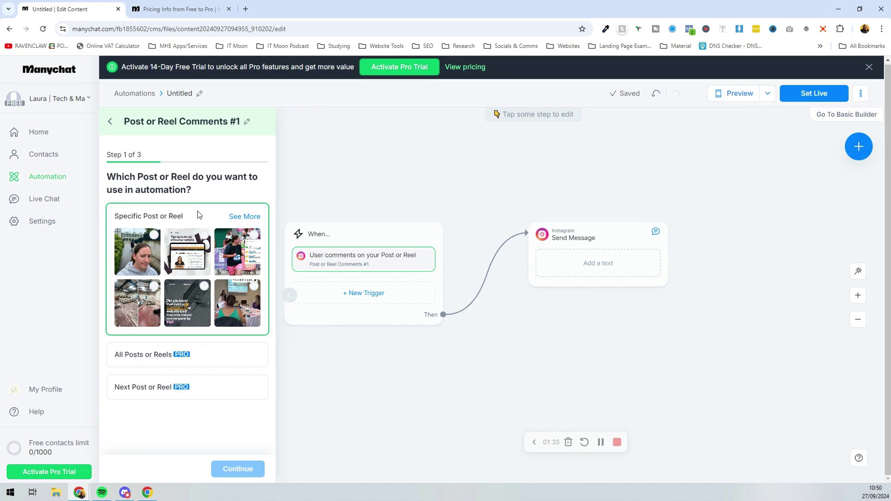
Try targeting all posts or reels and a specific post for the comment trigger, leaving without saving
{"action": "left_click", "coordinate": [158, 358]}
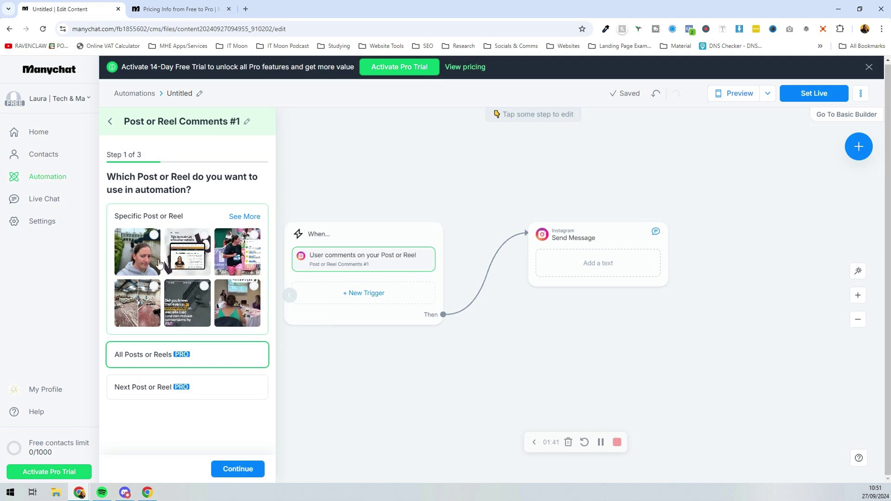
{"action": "left_click", "coordinate": [154, 236]}
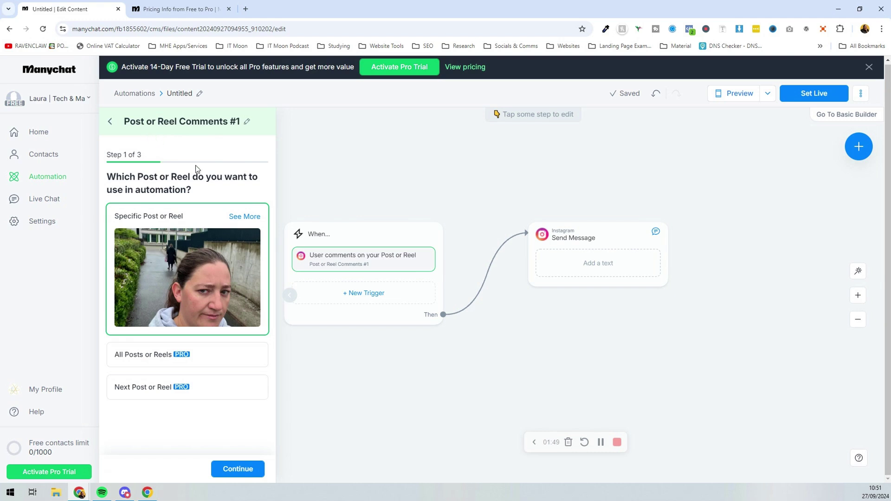
{"action": "left_click", "coordinate": [198, 394]}
{"action": "left_click", "coordinate": [361, 323]}
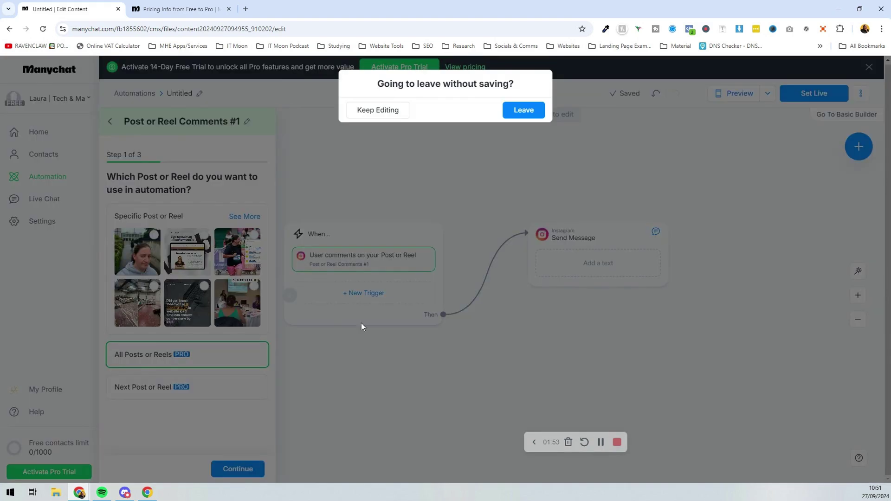
{"action": "left_click", "coordinate": [434, 136]}
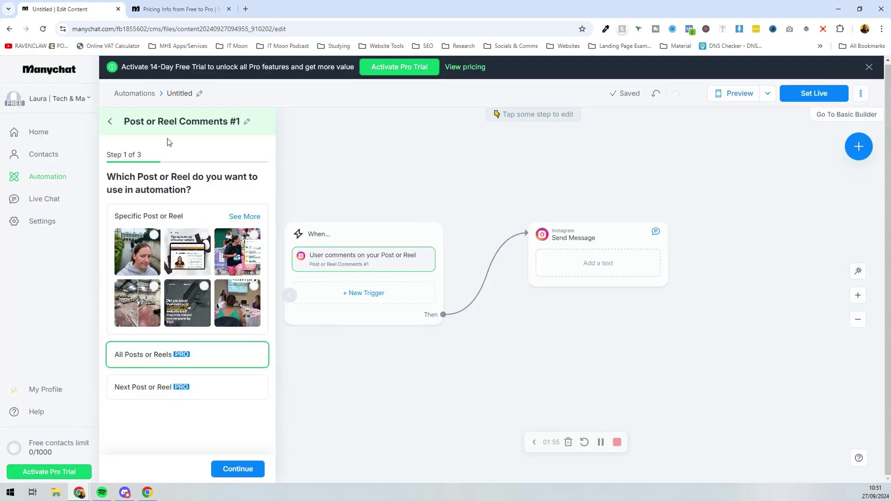
{"action": "left_click", "coordinate": [110, 121]}
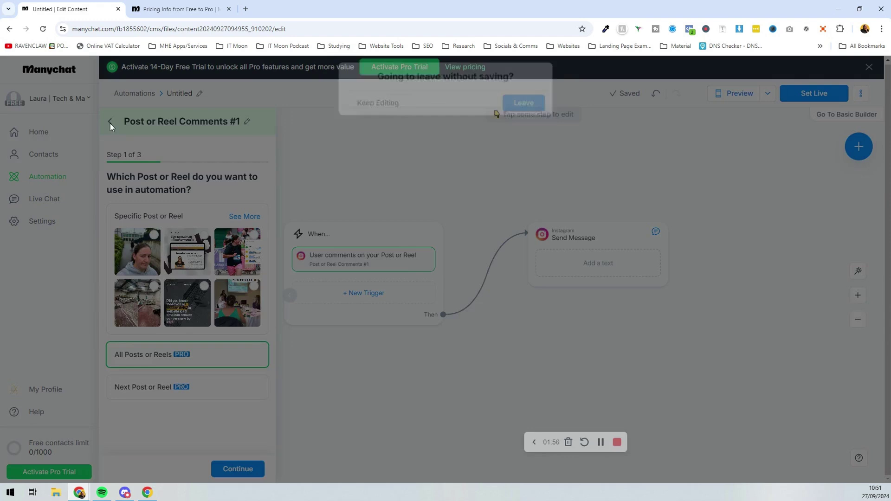
{"action": "left_click", "coordinate": [522, 109]}
Disconnect the trigger block from the Send Message step and delete the post or reel comments trigger
{"action": "left_click", "coordinate": [255, 304]}
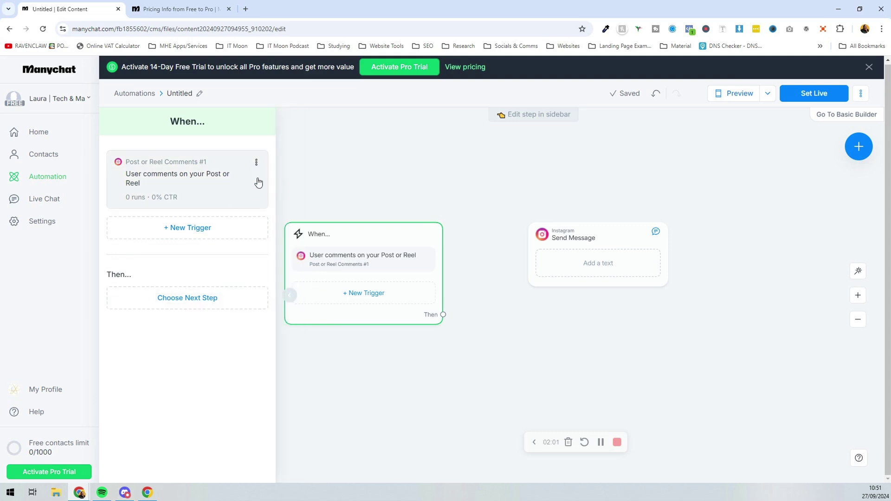
{"action": "left_click", "coordinate": [256, 165]}
{"action": "left_click", "coordinate": [186, 228]}
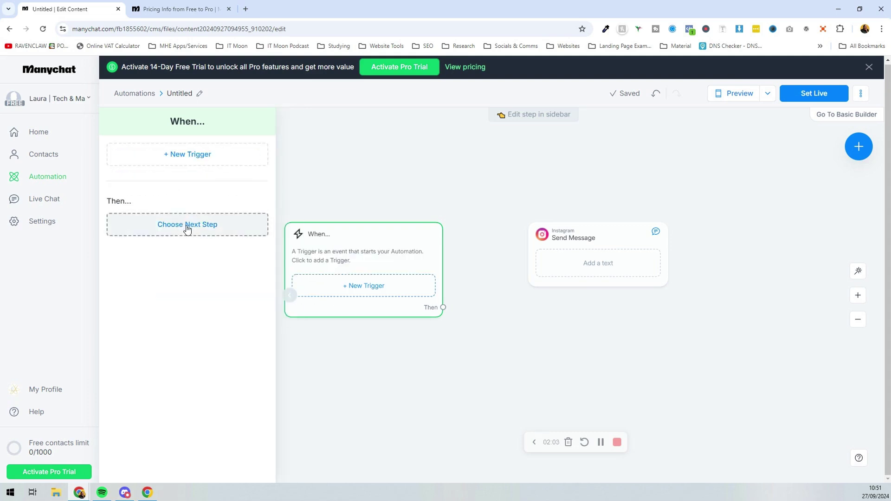
Add the Instagram trigger for users replying to a story, keeping it on all stories with any words or reaction
{"action": "left_click", "coordinate": [384, 289]}
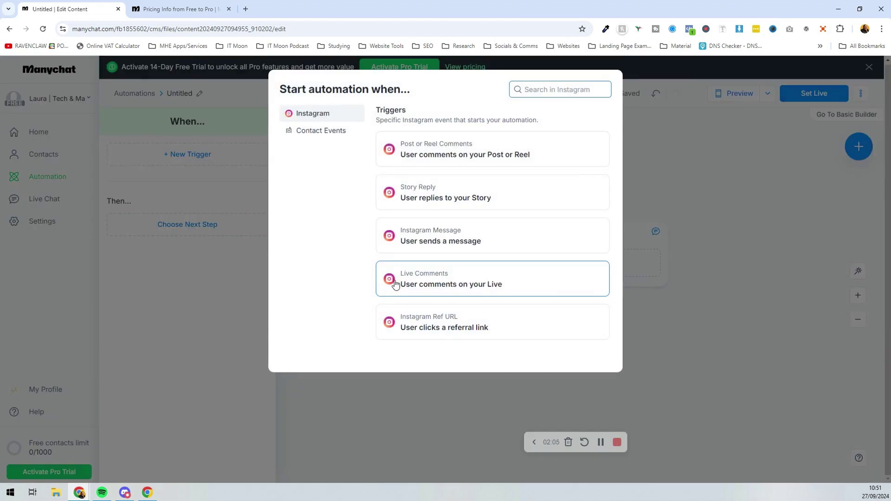
{"action": "left_click", "coordinate": [537, 207]}
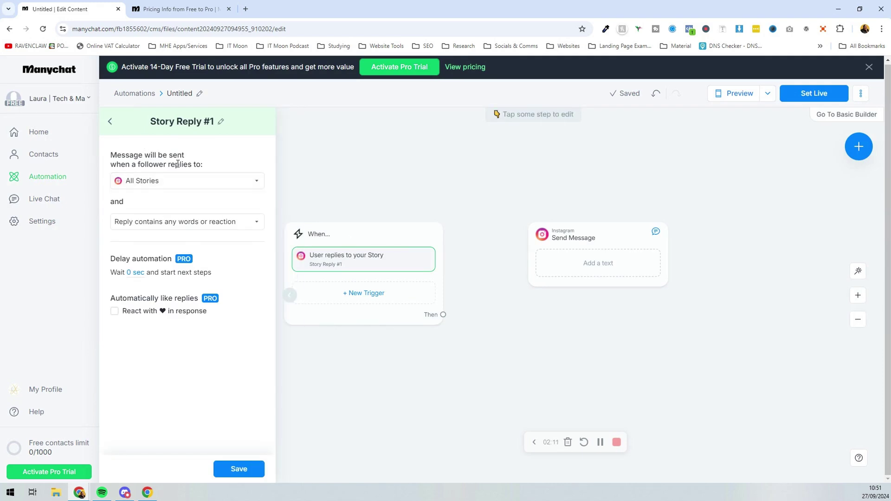
{"action": "left_click", "coordinate": [167, 226]}
{"action": "left_click", "coordinate": [174, 241]}
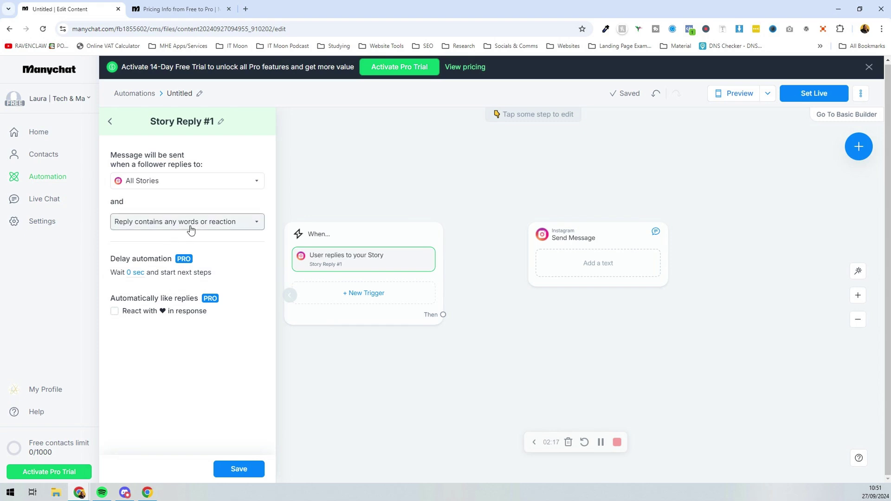
Restrict the story reply trigger to replies containing the keyword MAGIC, and save it
{"action": "left_click", "coordinate": [157, 233]}
{"action": "left_click", "coordinate": [160, 258]}
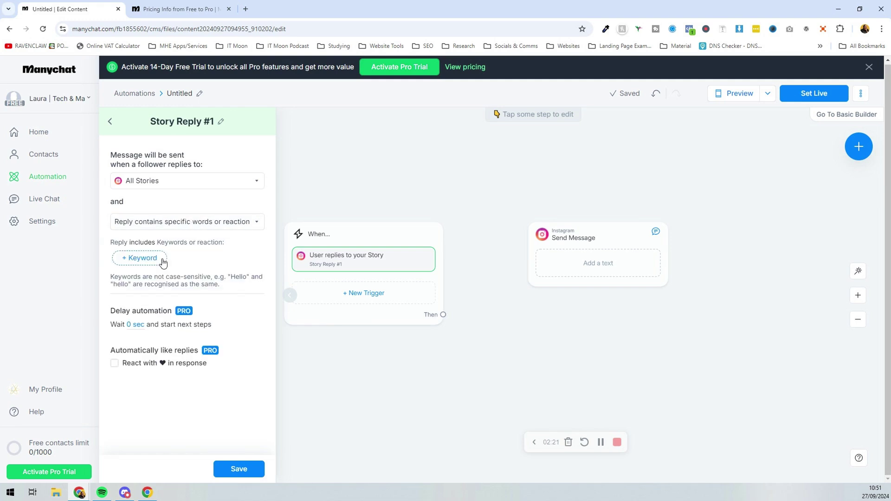
{"action": "left_click", "coordinate": [142, 259]}
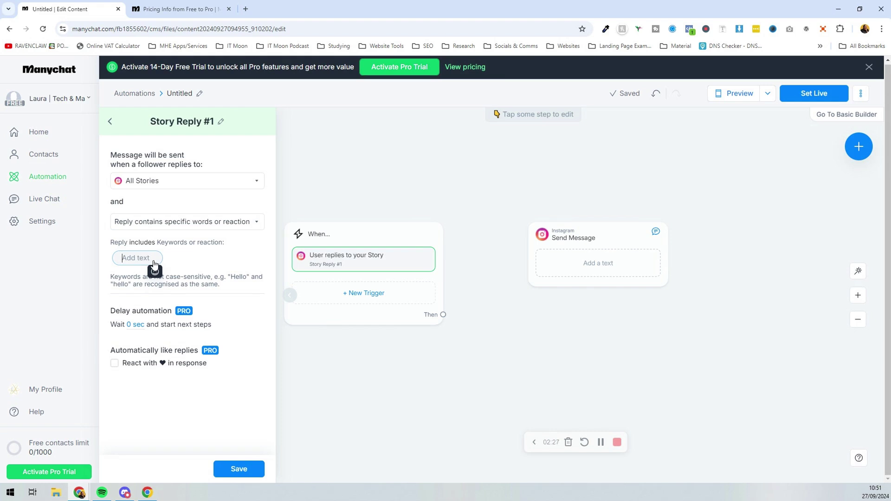
{"action": "type", "text": "MAGIC"}
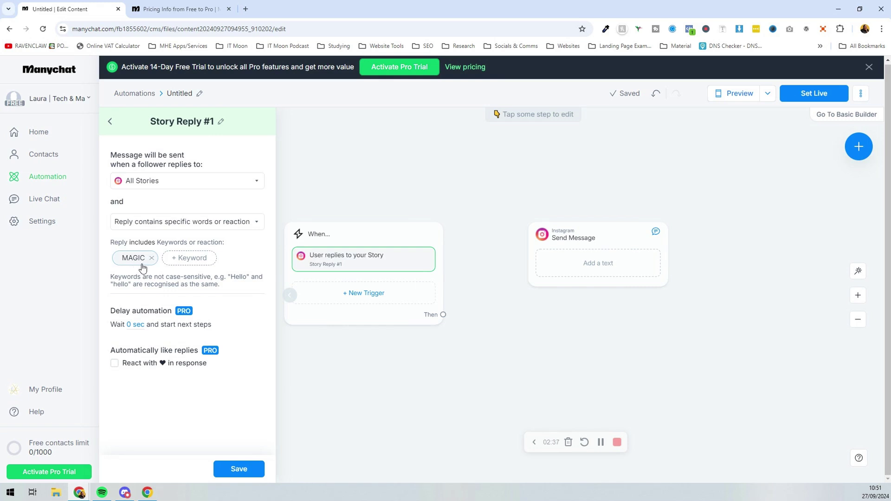
{"action": "left_click", "coordinate": [248, 471]}
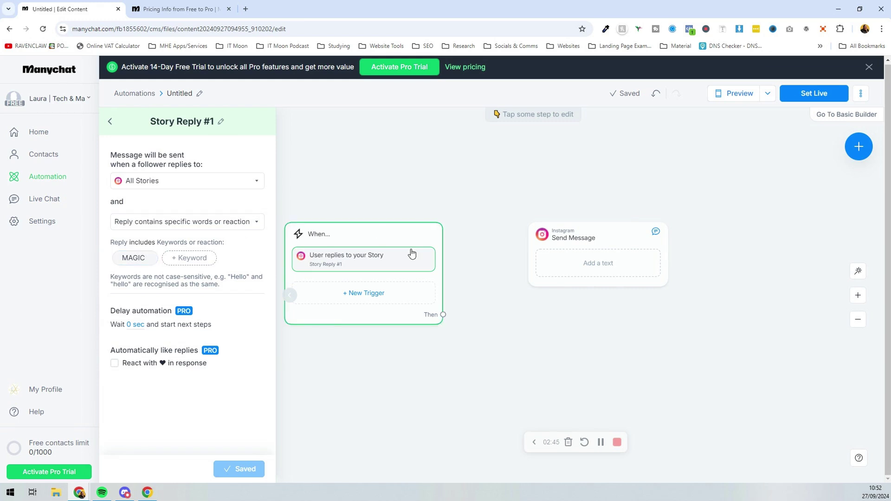
{"action": "left_click", "coordinate": [373, 386]}
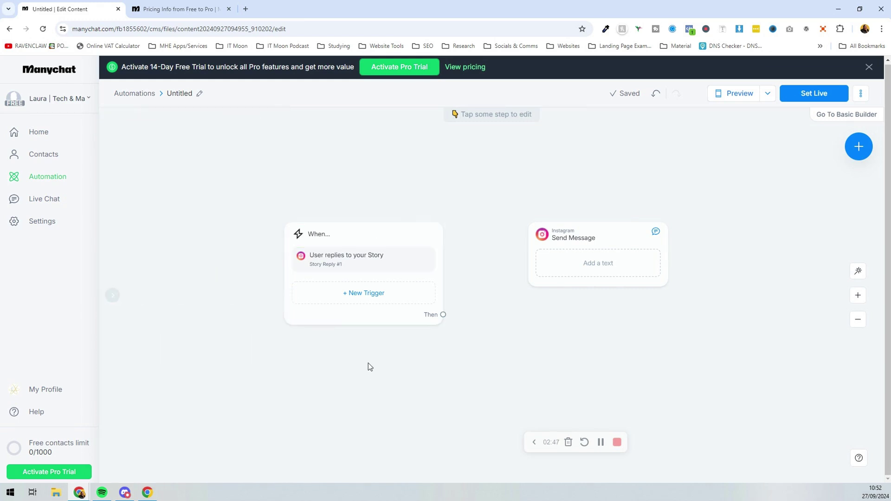
{"action": "left_click", "coordinate": [355, 256]}
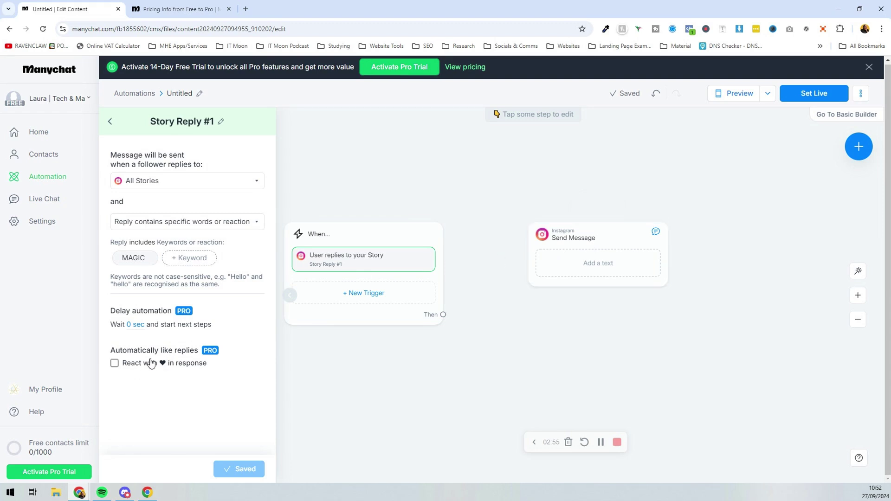
{"action": "left_click", "coordinate": [324, 369]}
Add a second Instagram trigger for users sending a message that contains the keyword MAGIC
{"action": "left_click", "coordinate": [369, 293]}
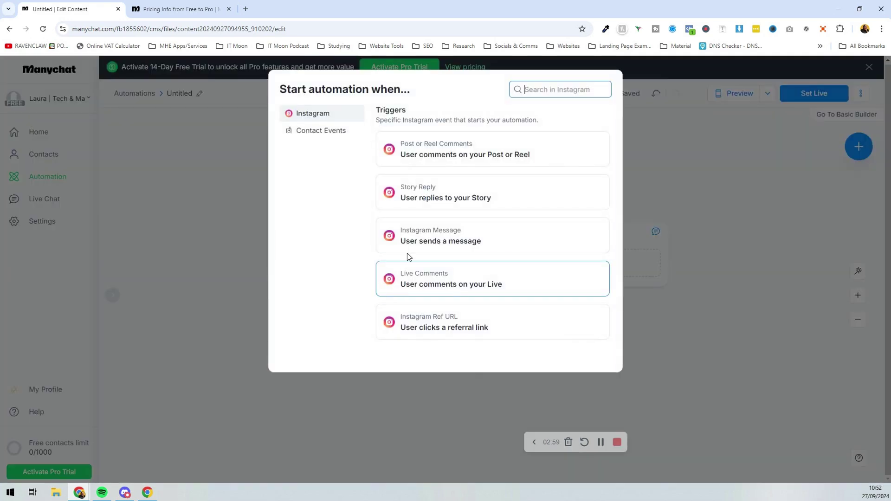
{"action": "left_click", "coordinate": [416, 236]}
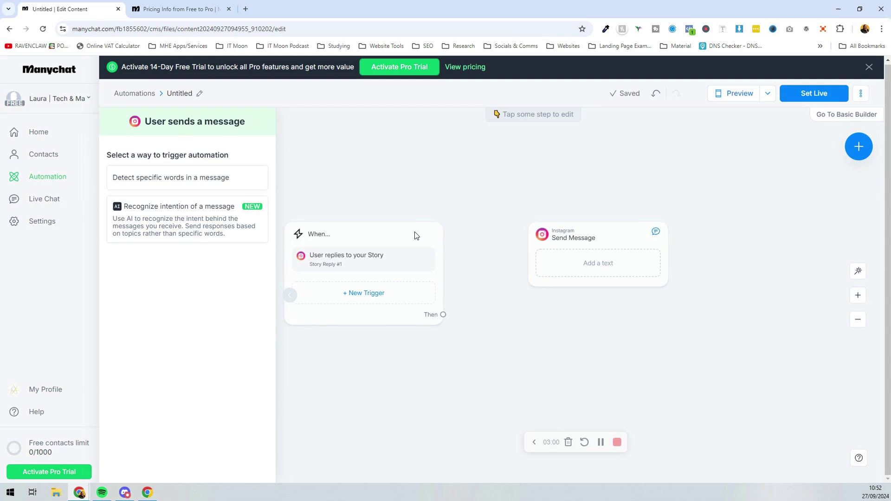
{"action": "left_click", "coordinate": [189, 177]}
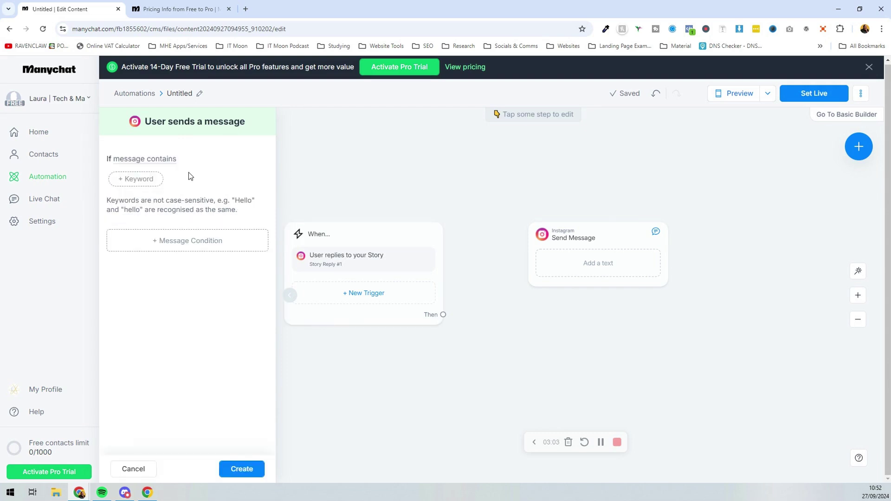
{"action": "type", "text": "MA"}
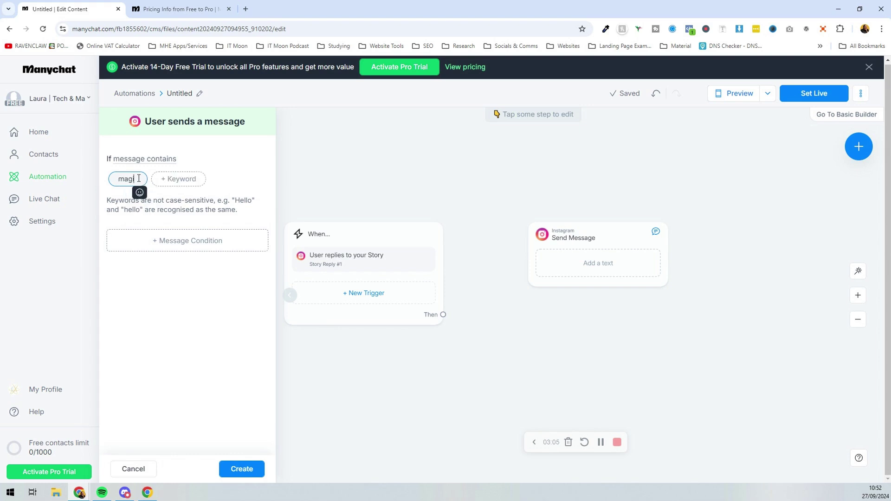
{"action": "type", "text": "GIC"}
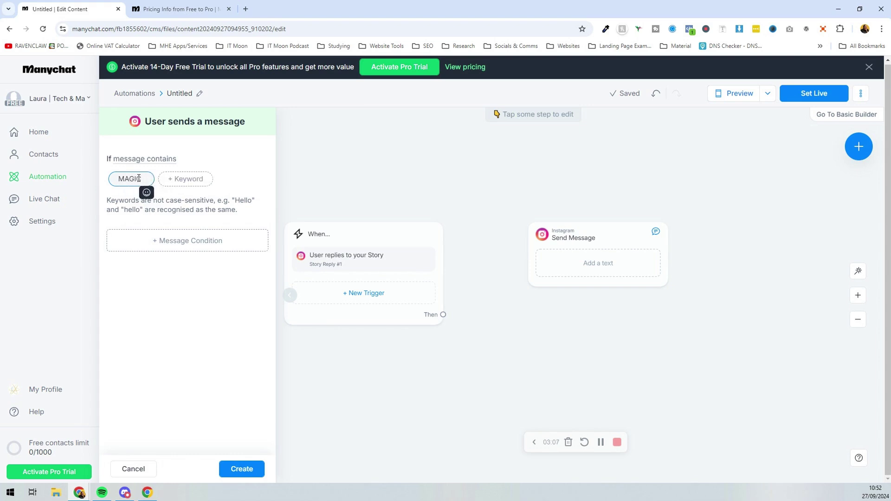
{"action": "left_click", "coordinate": [197, 277]}
{"action": "left_click", "coordinate": [236, 470]}
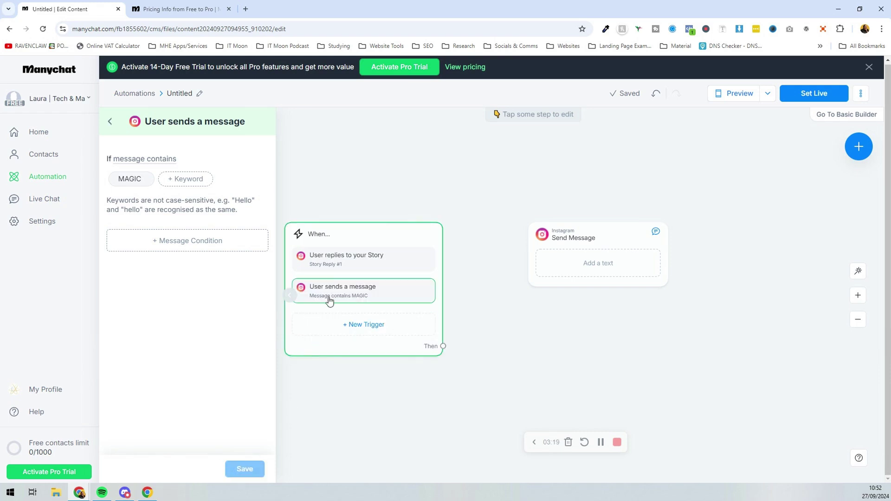
{"action": "left_click", "coordinate": [374, 271]}
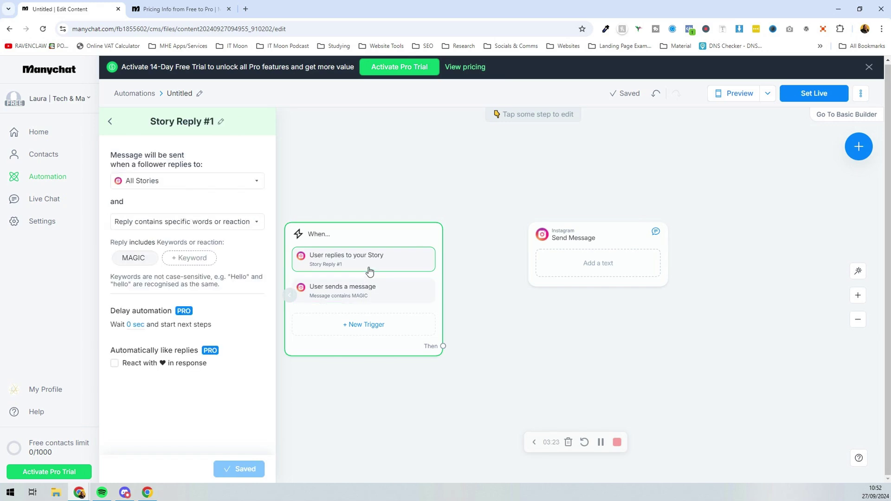
Add an Instagram trigger for users commenting on a Live with the keyword MAGIC, and save it
{"action": "left_click_drag", "start_coordinate": [393, 235], "coordinate": [402, 216]}
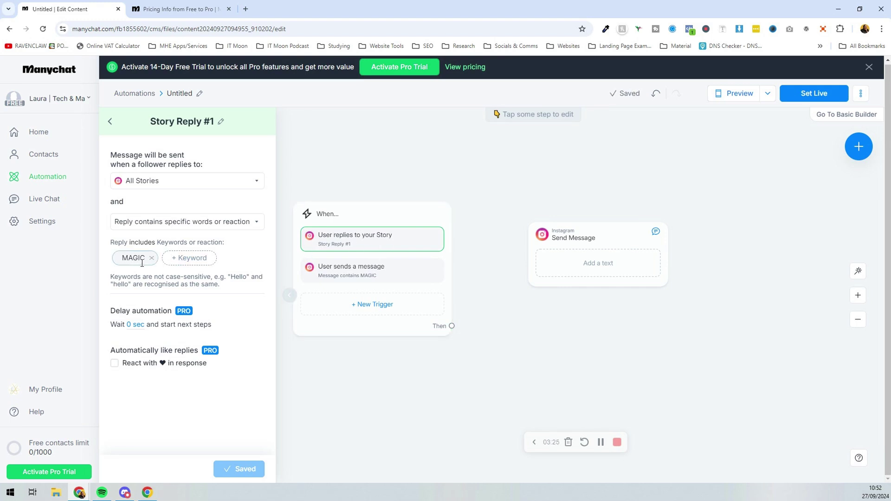
{"action": "left_click", "coordinate": [348, 269]}
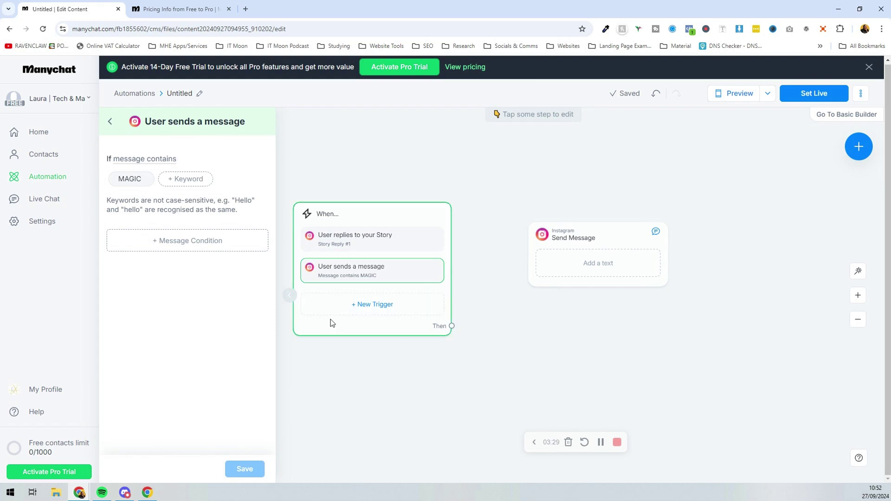
{"action": "left_click", "coordinate": [339, 310]}
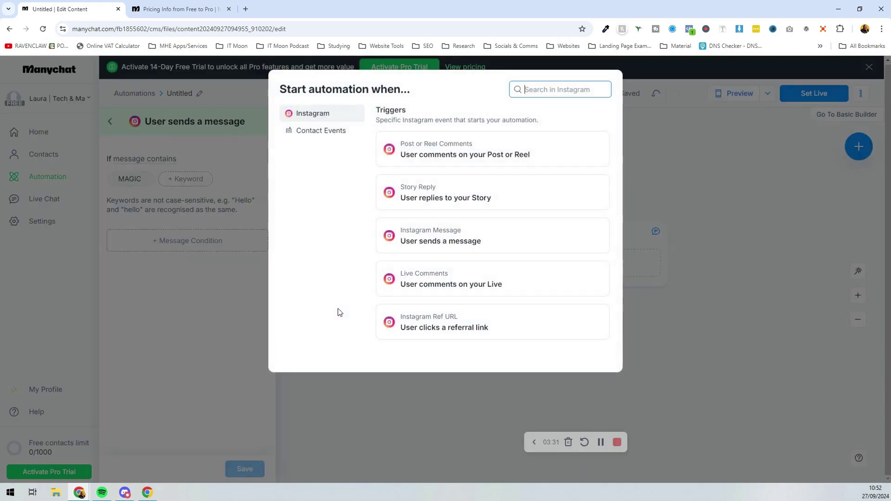
{"action": "left_click", "coordinate": [474, 291]}
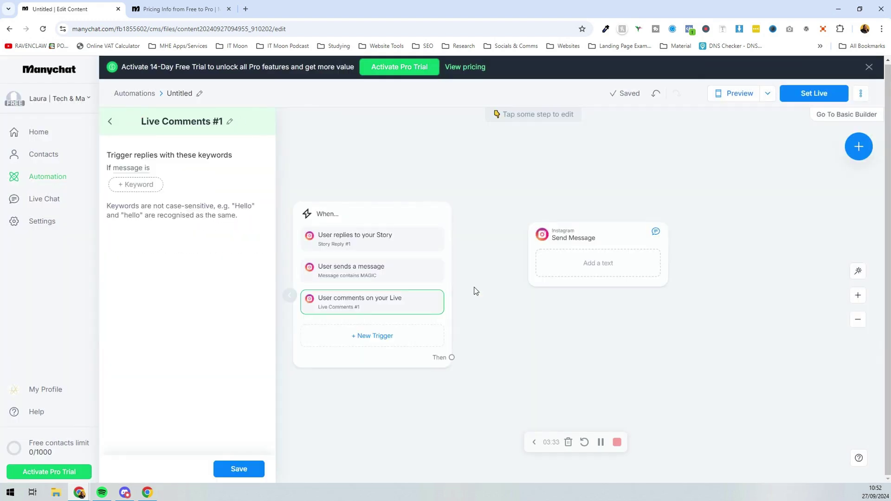
{"action": "left_click", "coordinate": [136, 185]}
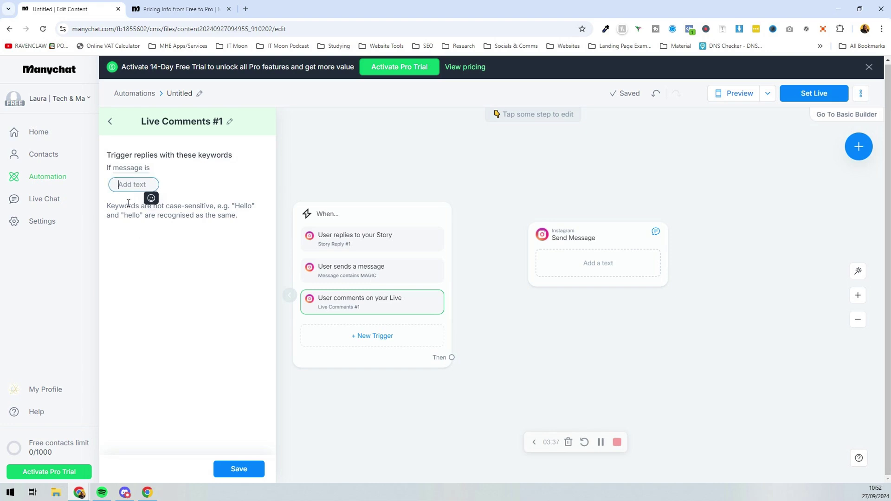
{"action": "type", "text": "MAGIC"}
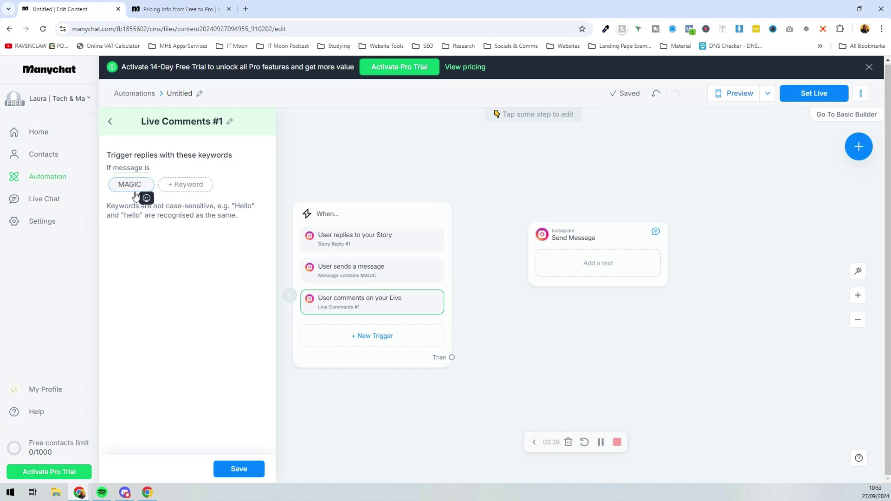
{"action": "left_click", "coordinate": [239, 469]}
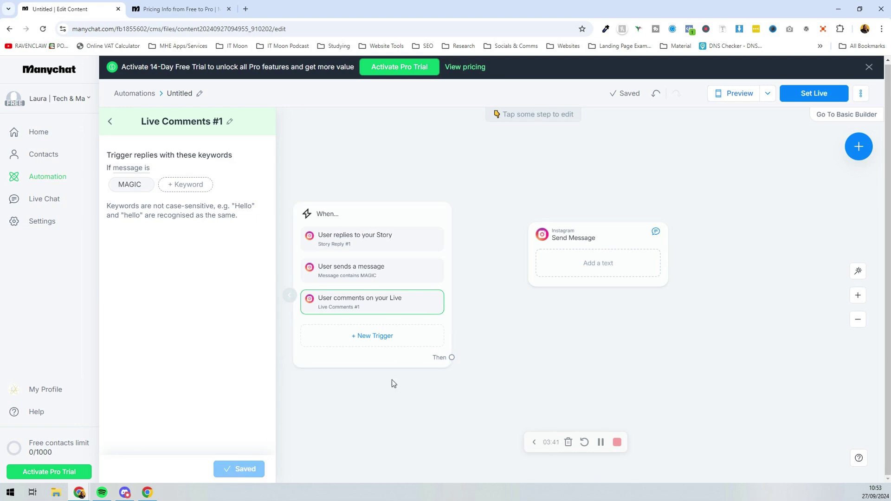
{"action": "left_click", "coordinate": [390, 334]}
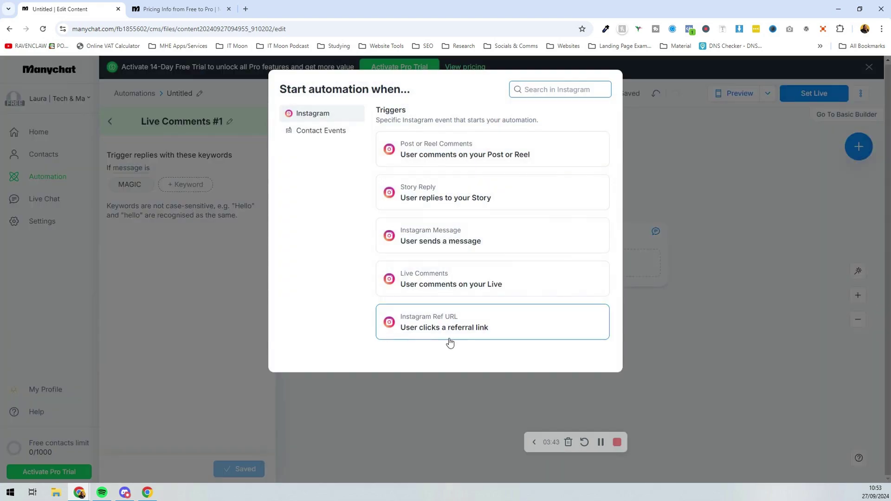
{"action": "left_click", "coordinate": [455, 338]}
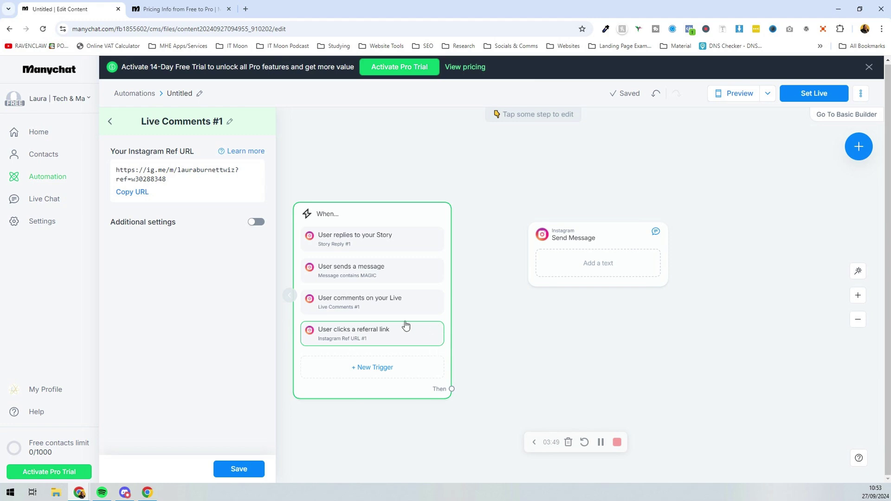
{"action": "left_click", "coordinate": [110, 121]}
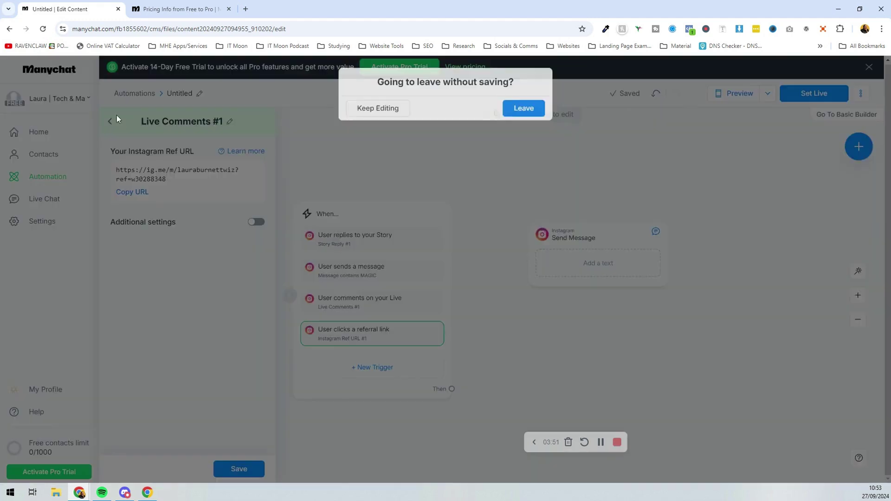
{"action": "left_click", "coordinate": [529, 111]}
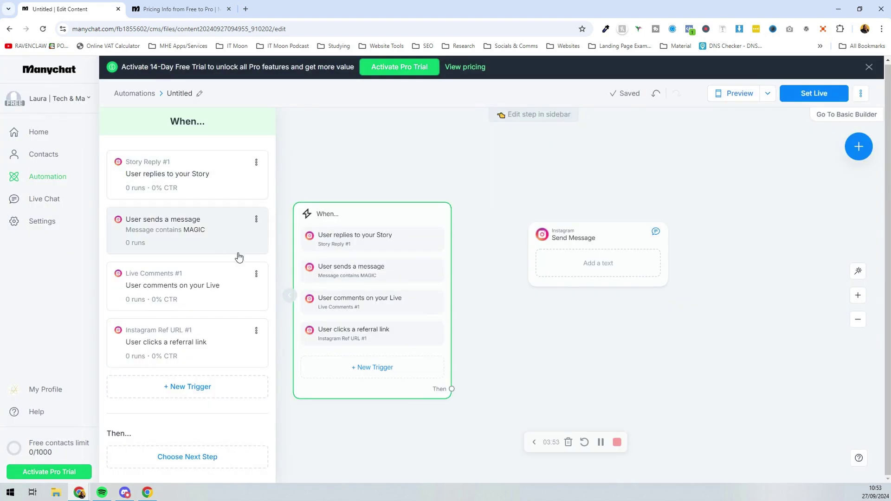
{"action": "left_click", "coordinate": [256, 331]}
{"action": "left_click", "coordinate": [216, 396]}
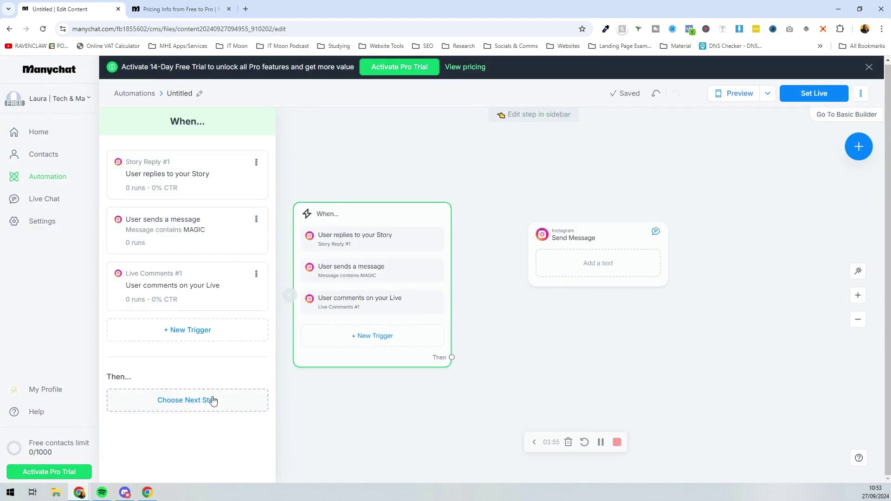
Connect the triggers to Send Message and write "Great! Super happy that you want to learn your Magical Score when it comes to your business tech!"
{"action": "left_click", "coordinate": [499, 406]}
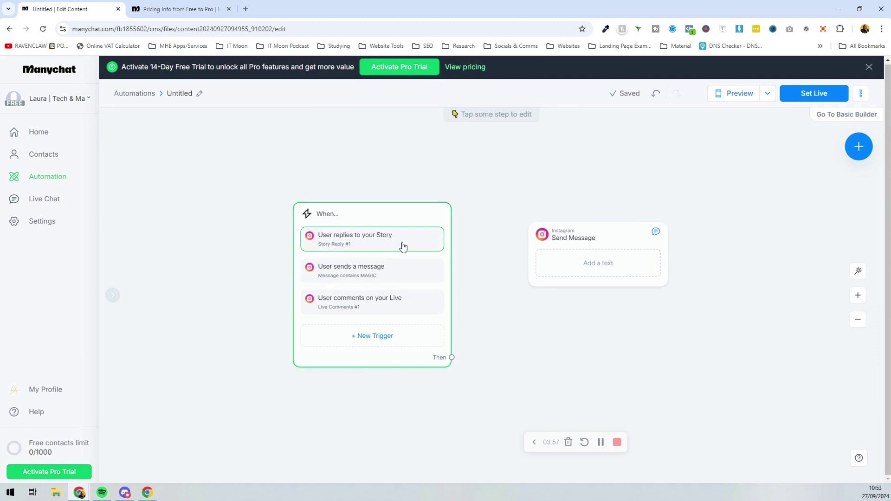
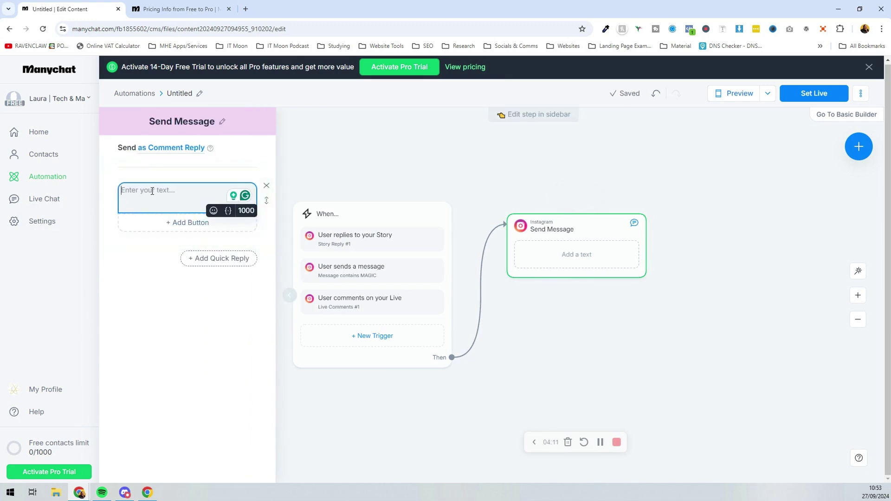
{"action": "type", "text": "Great"}
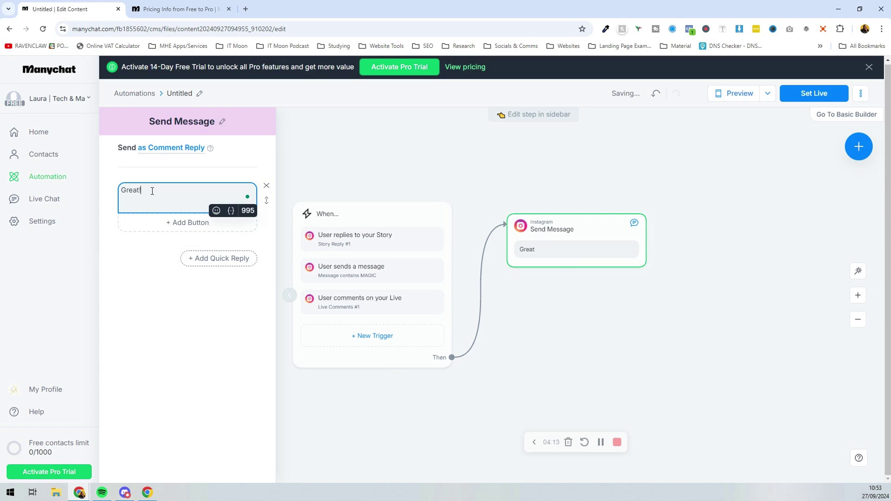
{"action": "type", "text": "! Super happy that you"}
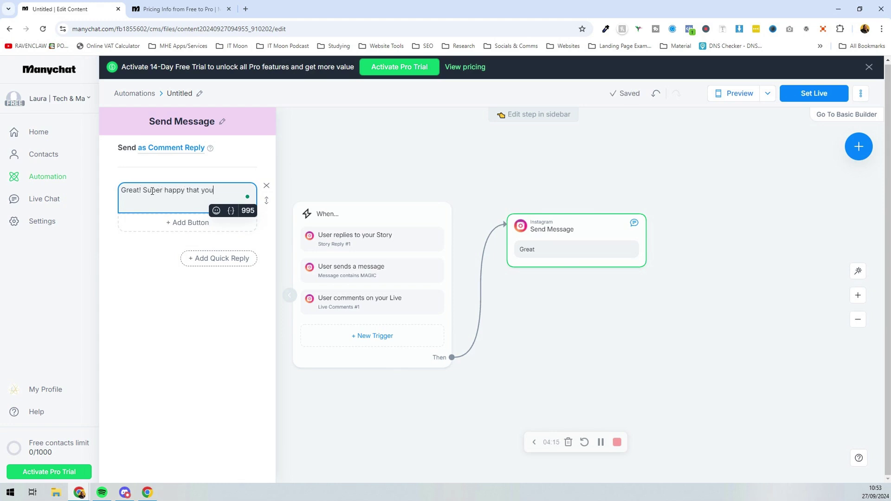
{"action": "type", "text": " want to learn your Magical Score w"}
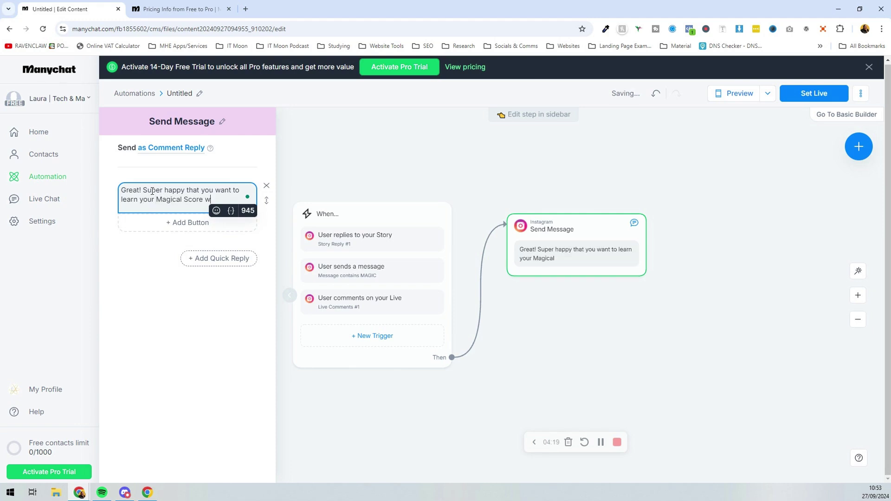
{"action": "type", "text": "hen it comes to your bus"}
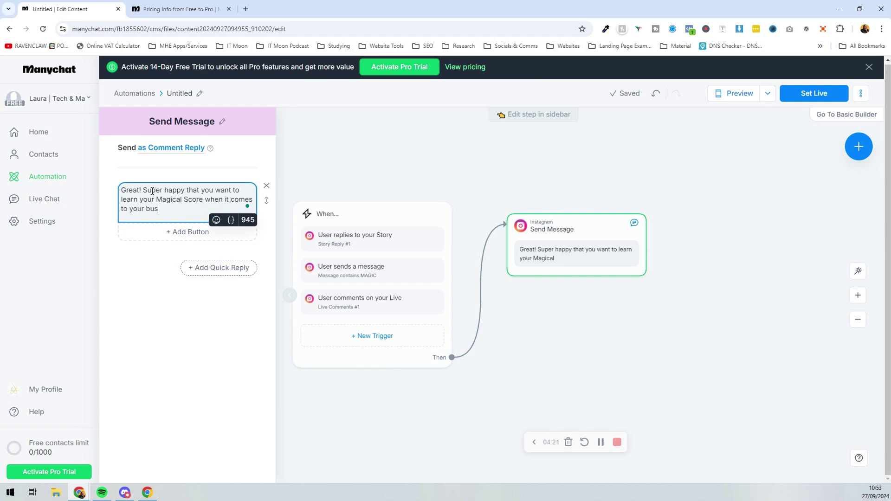
{"action": "type", "text": "iness tech!"}
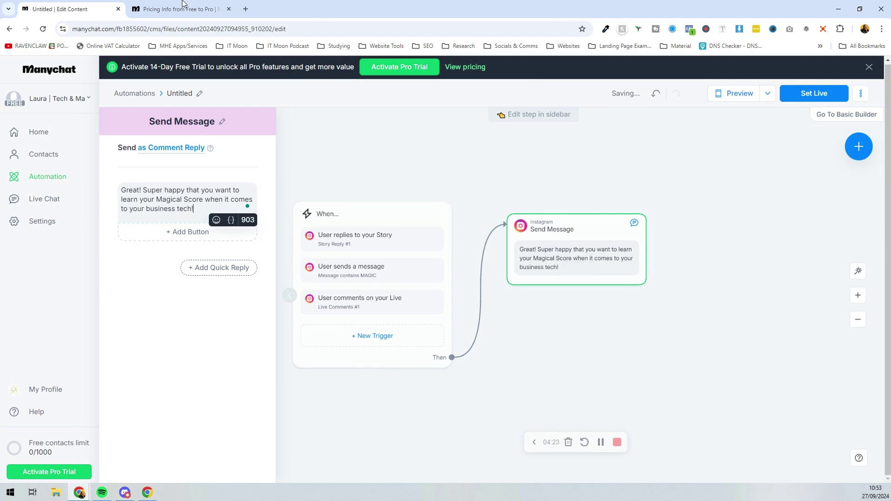
Open the itmoon.co.uk website in a new browser tab
{"action": "key", "text": "ctrl+t"}
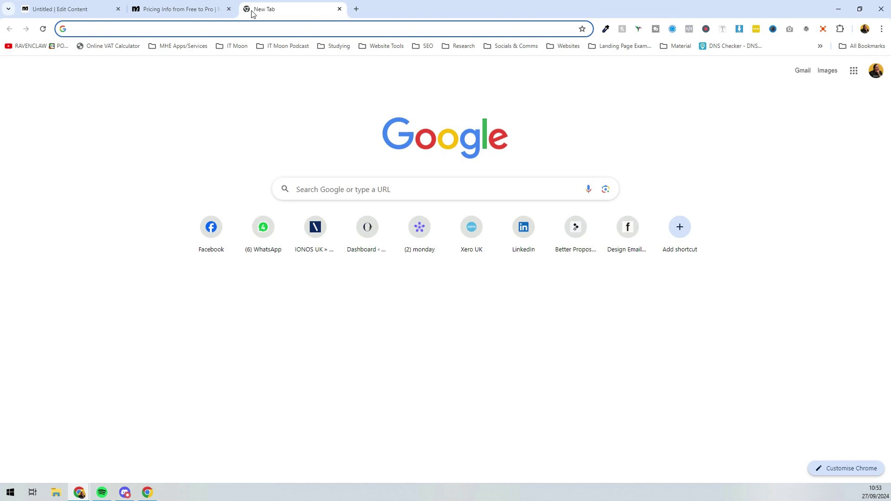
{"action": "type", "text": "s"}
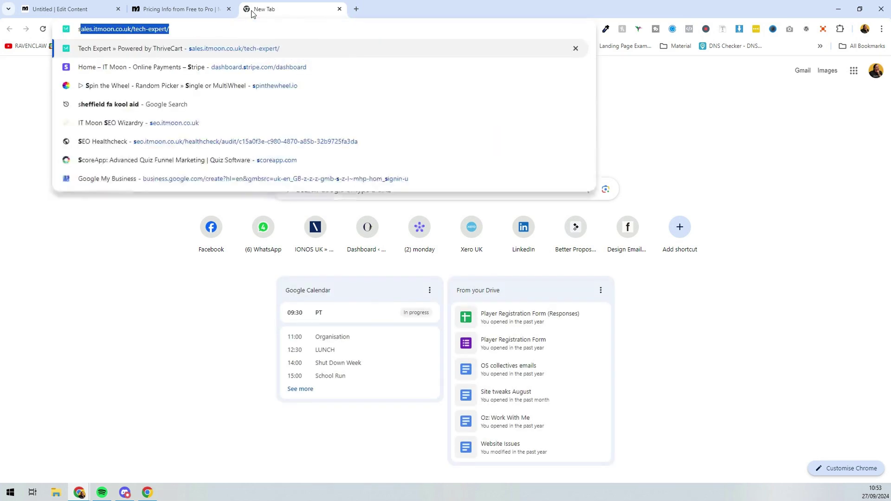
{"action": "key", "text": "BackSpace"}
{"action": "type", "text": "sc"}
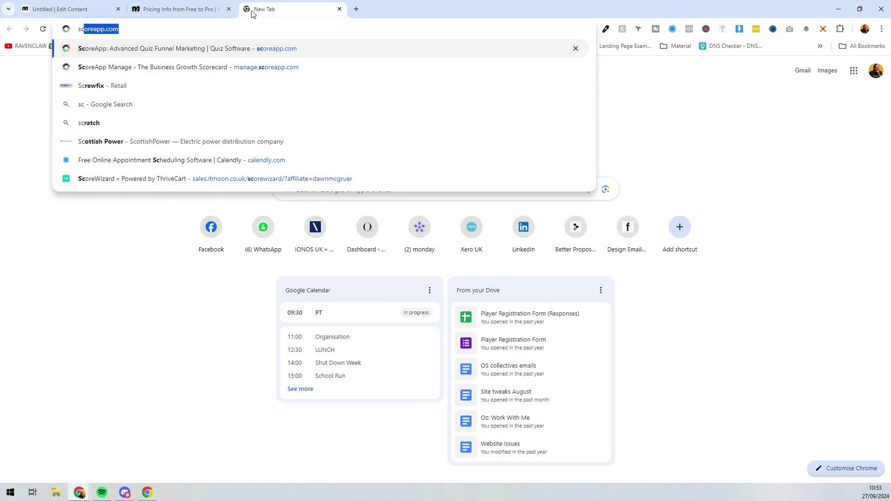
{"action": "key", "text": "BackSpace"}
{"action": "key", "text": "BackSpace"}
{"action": "key", "text": "BackSpace"}
{"action": "type", "text": "sco"}
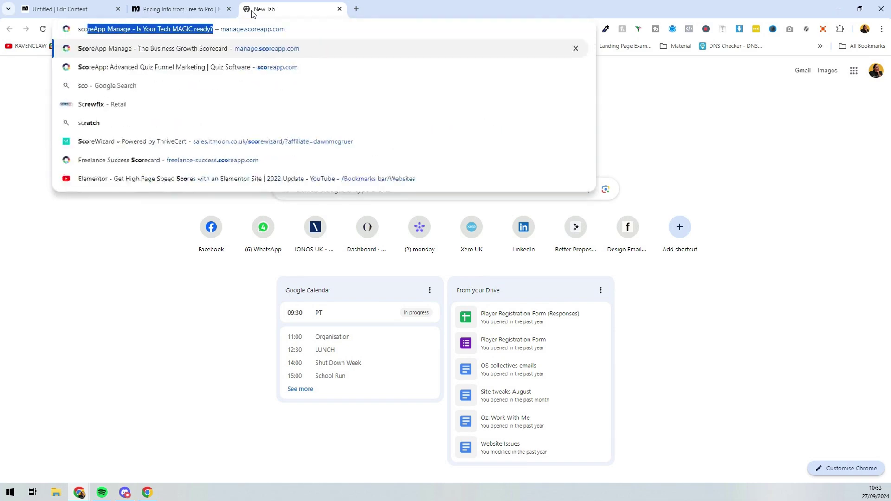
{"action": "key", "text": "BackSpace"}
{"action": "key", "text": "BackSpace"}
{"action": "key", "text": "BackSpace"}
{"action": "type", "text": "magic"}
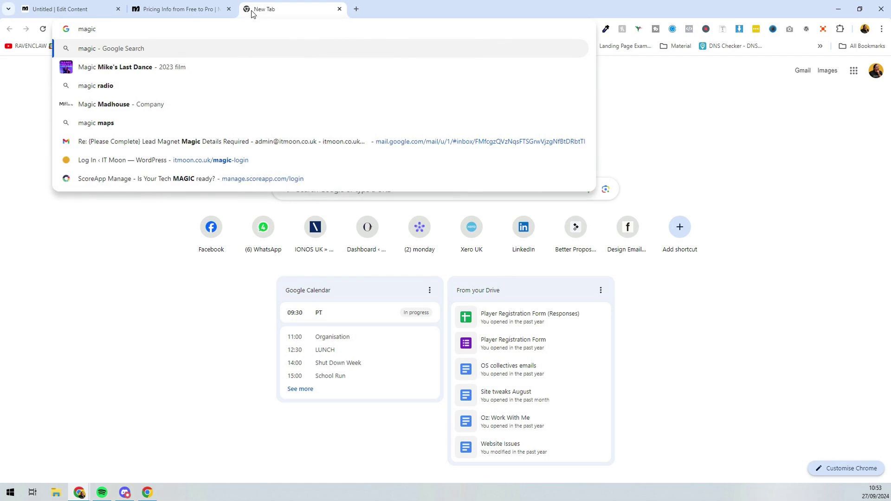
{"action": "key", "text": "ctrl+a"}
{"action": "type", "text": "itmoon"}
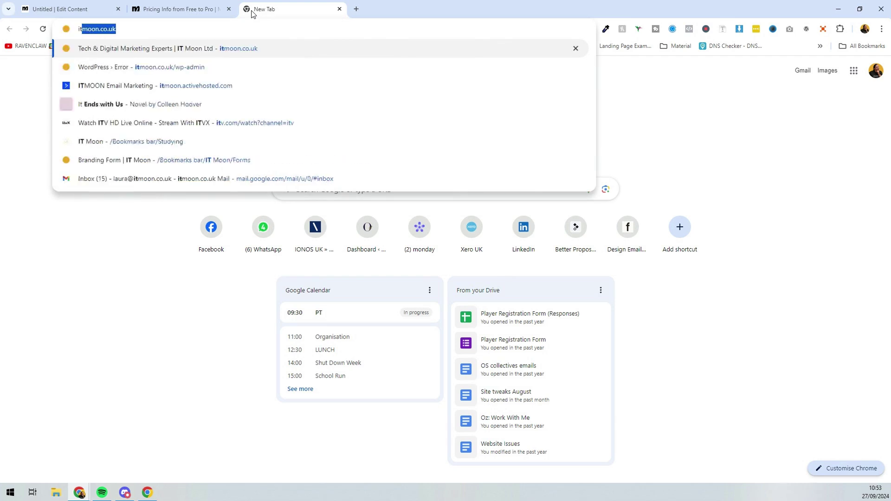
{"action": "key", "text": "Return"}
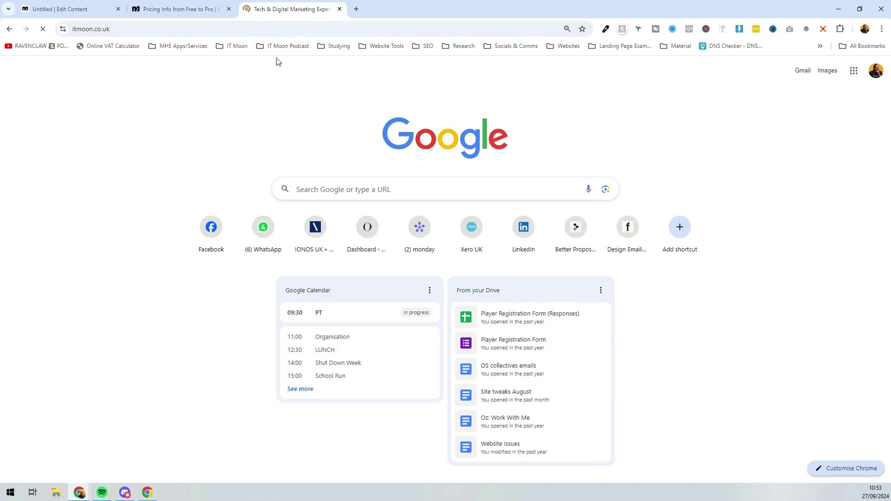
Open the "Is Your Business Tech MAGIC Ready?" scorecard from the site's resources and copy its web address
{"action": "scroll", "coordinate": [377, 132], "scroll_direction": "down", "scroll_amount": 5}
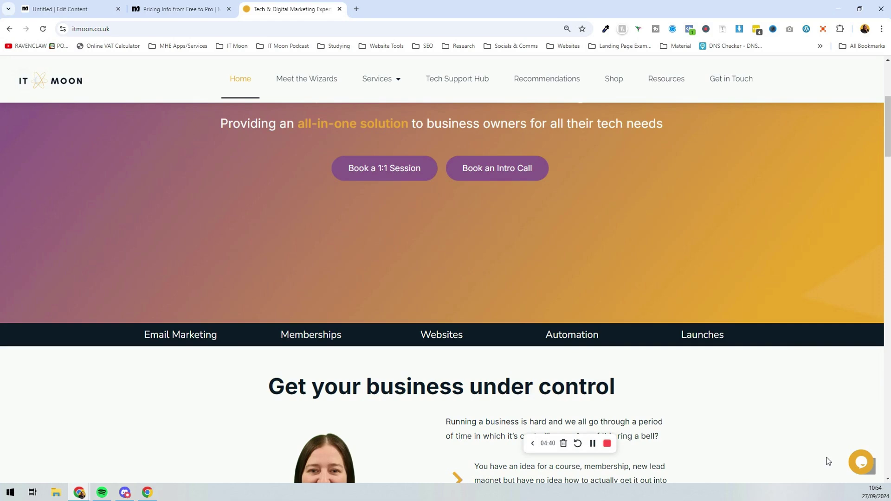
{"action": "left_click", "coordinate": [592, 443]}
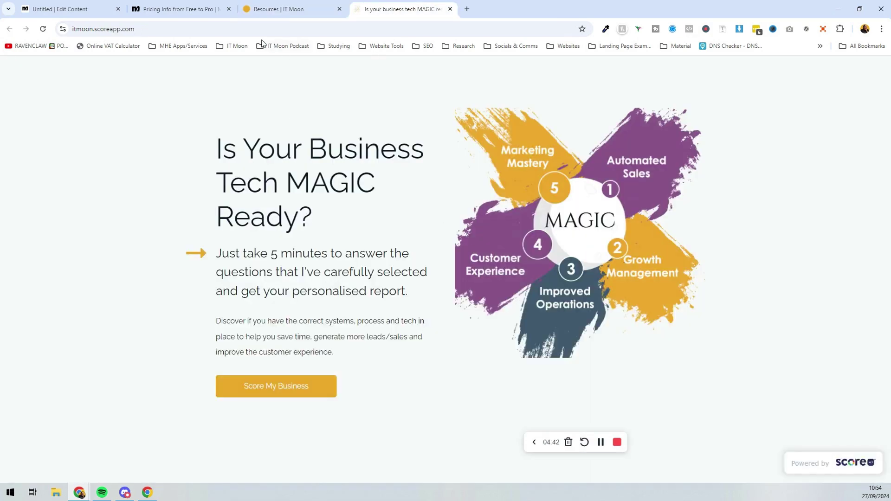
{"action": "left_click", "coordinate": [233, 29]}
{"action": "key", "text": "ctrl+c"}
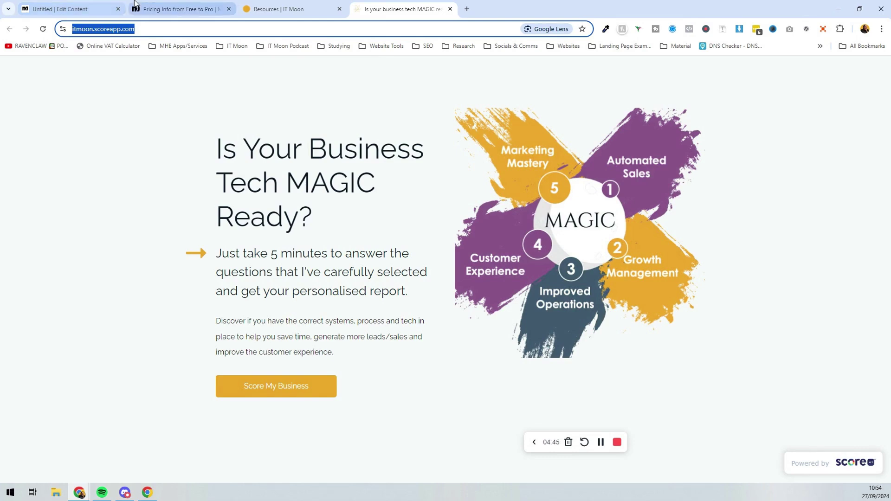
{"action": "left_click", "coordinate": [50, 4]}
{"action": "left_click", "coordinate": [197, 234]}
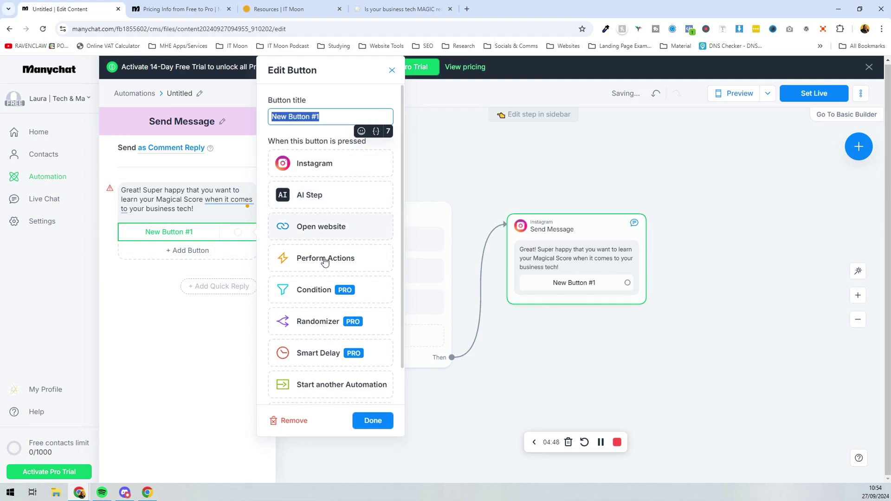
{"action": "scroll", "coordinate": [379, 268], "scroll_direction": "down", "scroll_amount": 1}
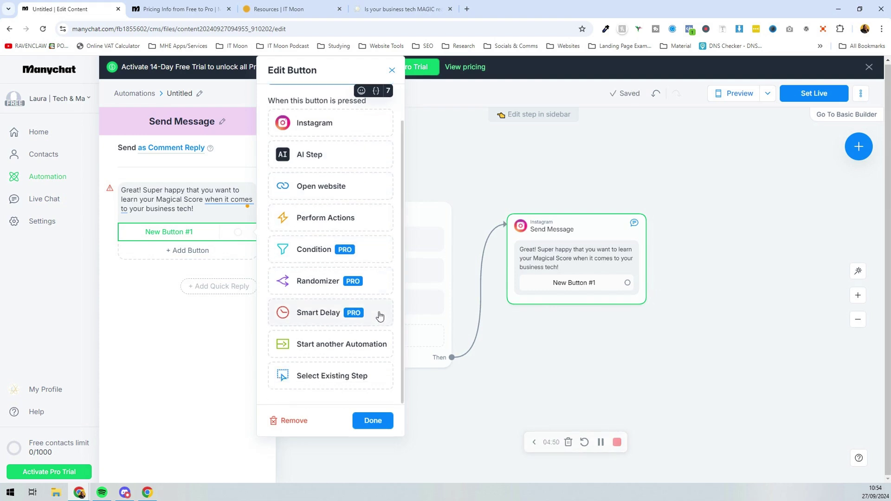
{"action": "scroll", "coordinate": [350, 362], "scroll_direction": "up", "scroll_amount": 1}
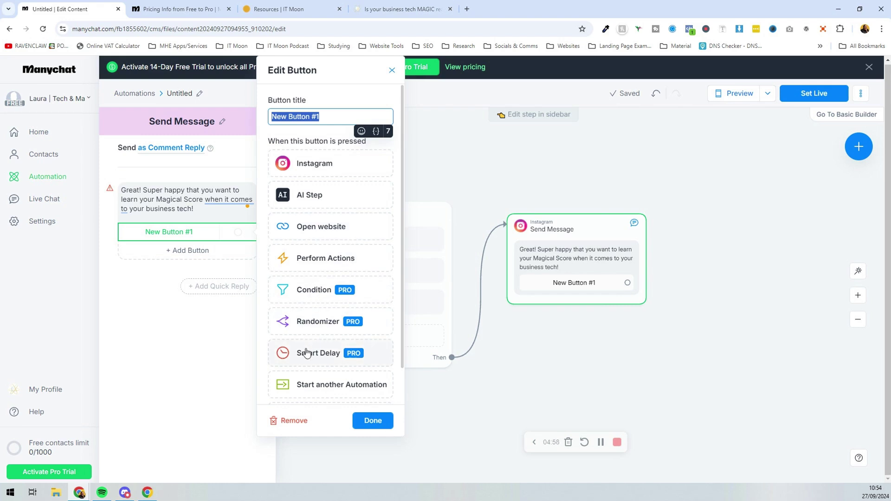
{"action": "left_click", "coordinate": [320, 234]}
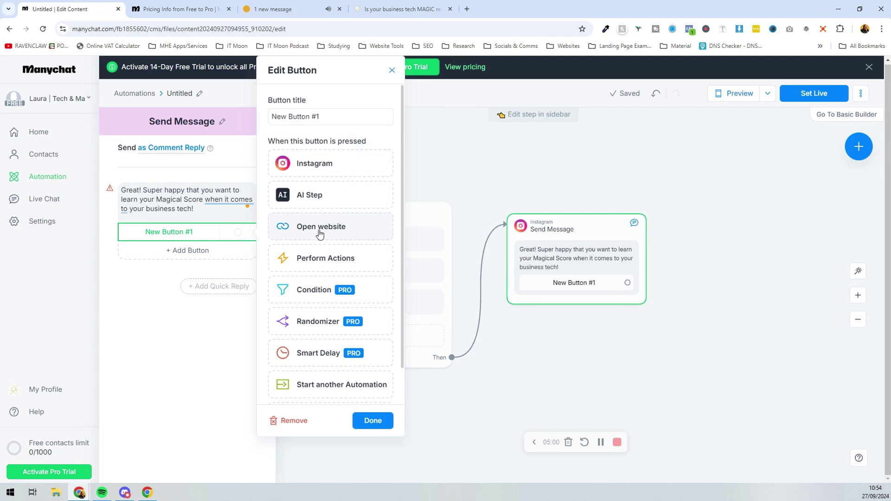
{"action": "key", "text": "ctrl+v"}
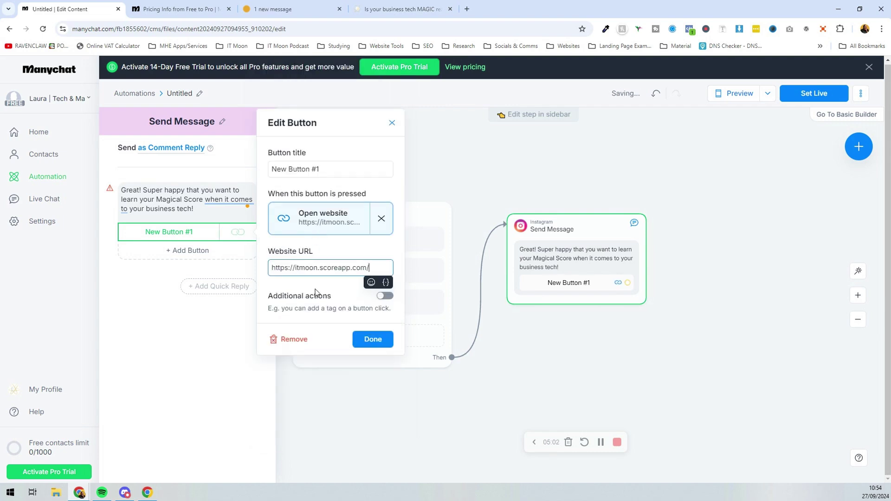
{"action": "left_click", "coordinate": [385, 296]}
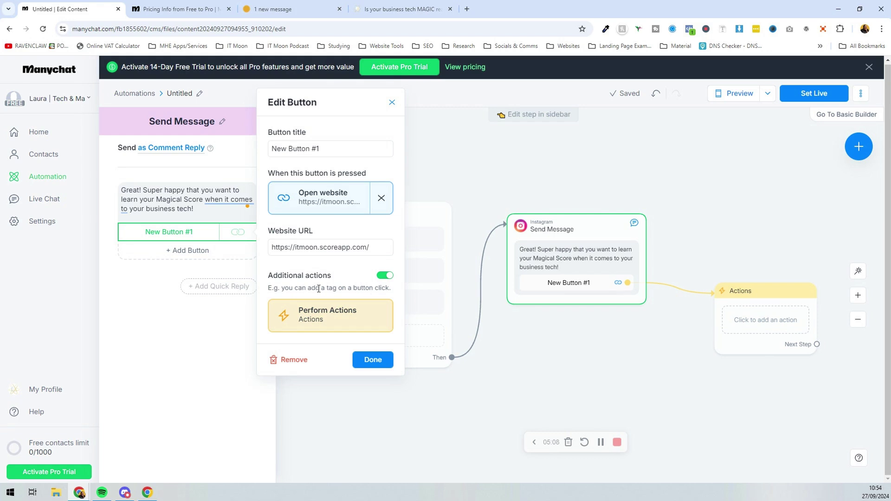
Change the website button's title to "TAKE THE QUIZ"
{"action": "left_click", "coordinate": [379, 363]}
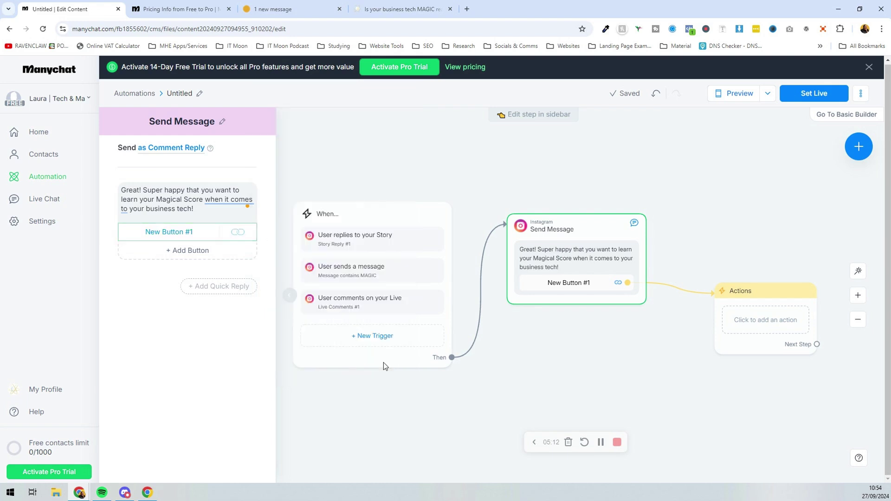
{"action": "left_click", "coordinate": [166, 233]}
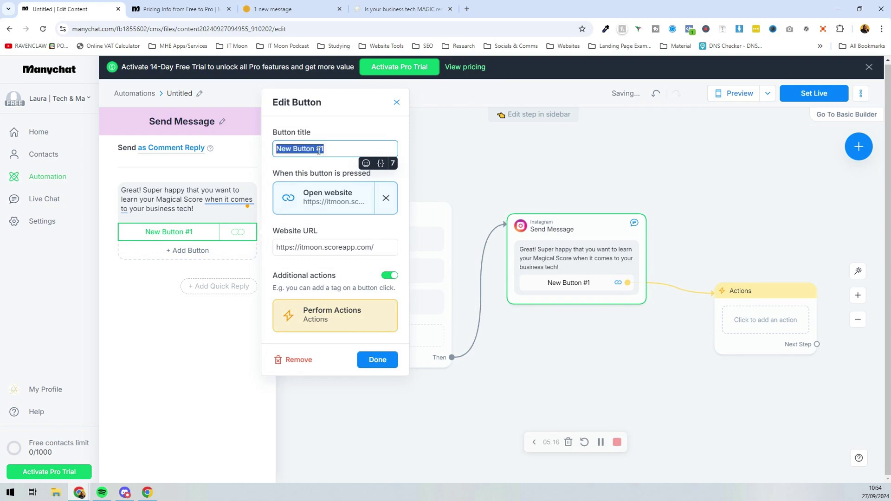
{"action": "type", "text": "TAKETHE"}
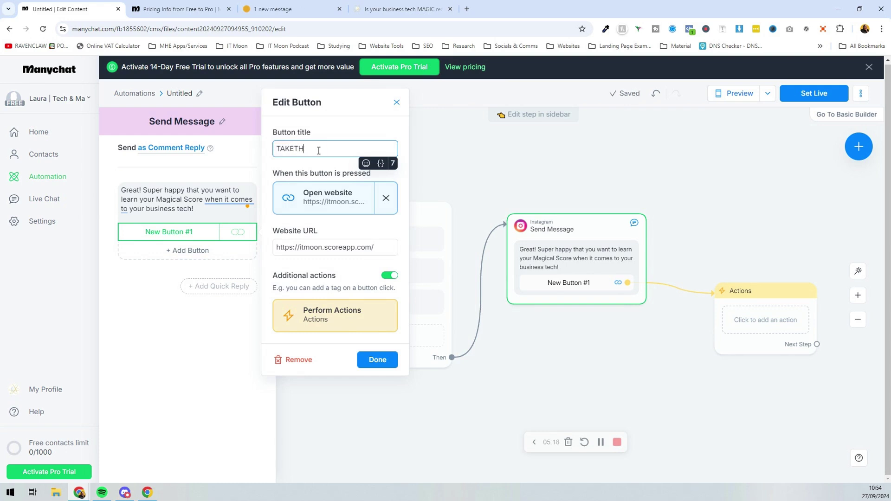
{"action": "key", "text": "BackSpace"}
{"action": "key", "text": "BackSpace"}
{"action": "type", "text": "THE QU"}
{"action": "key", "text": "BackSpace"}
{"action": "type", "text": "QUIZ"}
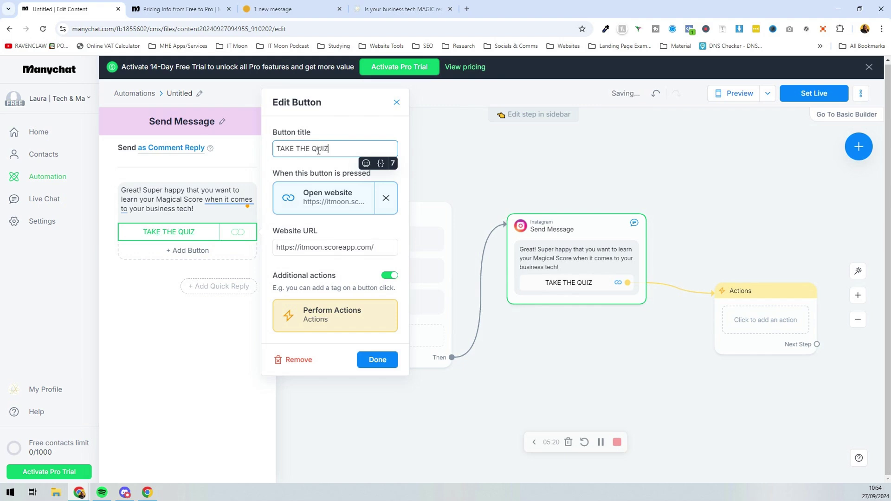
Extend the message text with "All you have to do is click the button below and take our magical quiz."
{"action": "left_click", "coordinate": [212, 207]}
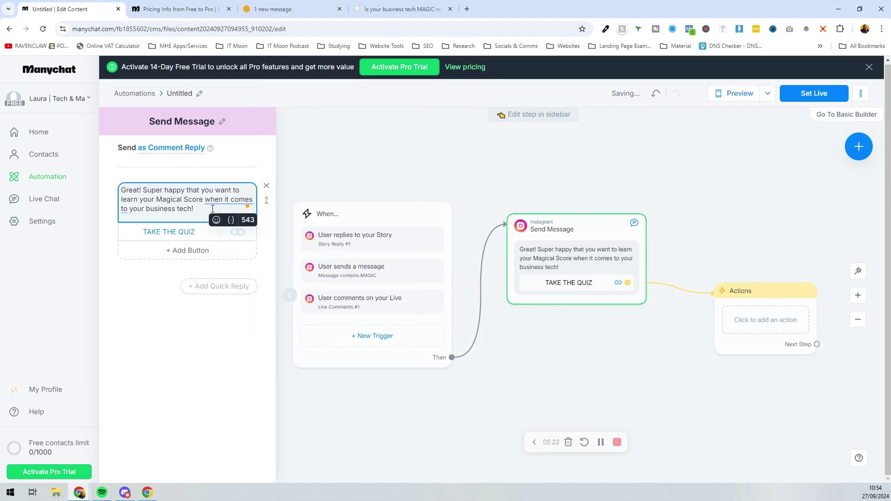
{"action": "type", "text": "All you have to do is "}
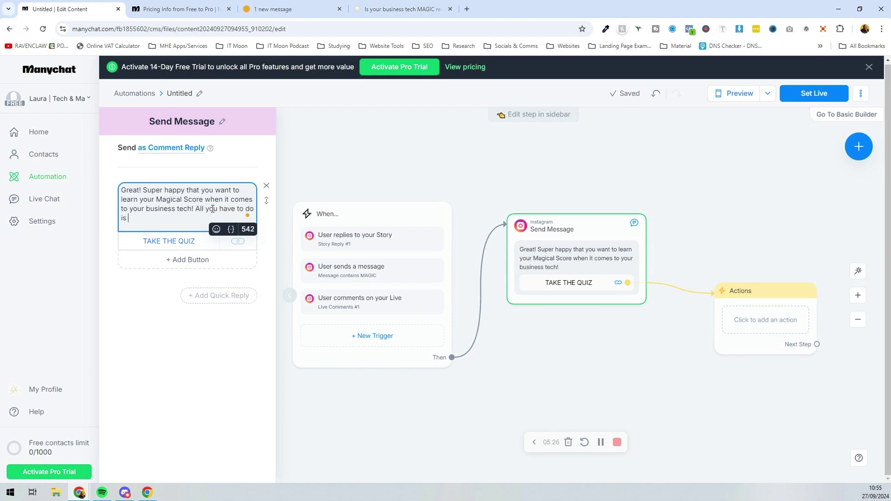
{"action": "type", "text": "click the button below and take our magical"}
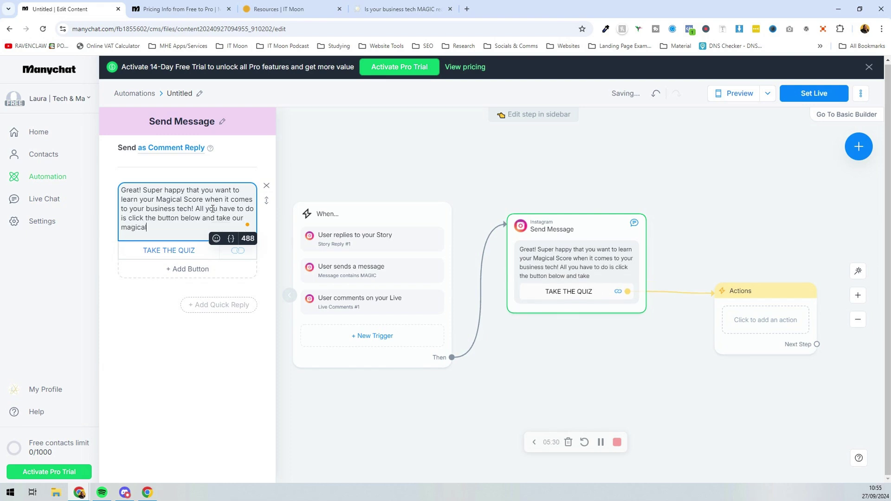
{"action": "type", "text": " quiz."}
Add a new paragraph: "You'll then get a personalised report, letting you know what to focus on next in your business."
{"action": "key", "text": "Return"}
{"action": "key", "text": "Return"}
{"action": "type", "text": "You"}
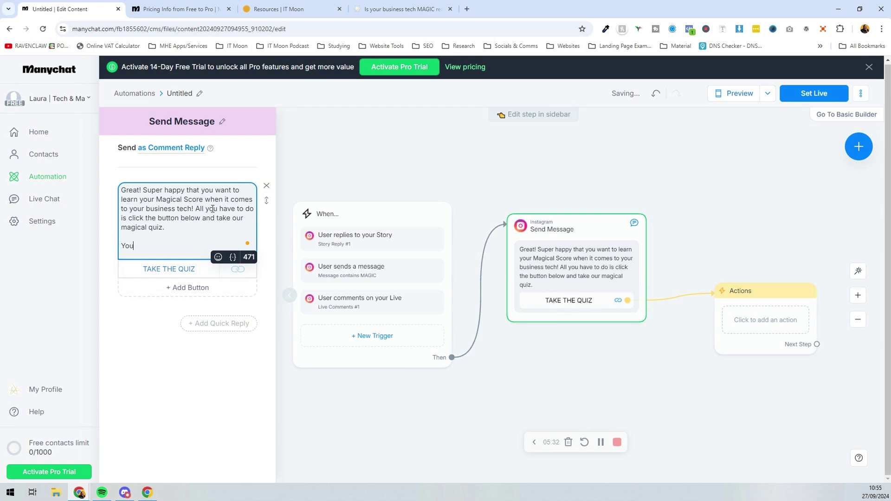
{"action": "type", "text": "'ll then get a personalised report, lettin"}
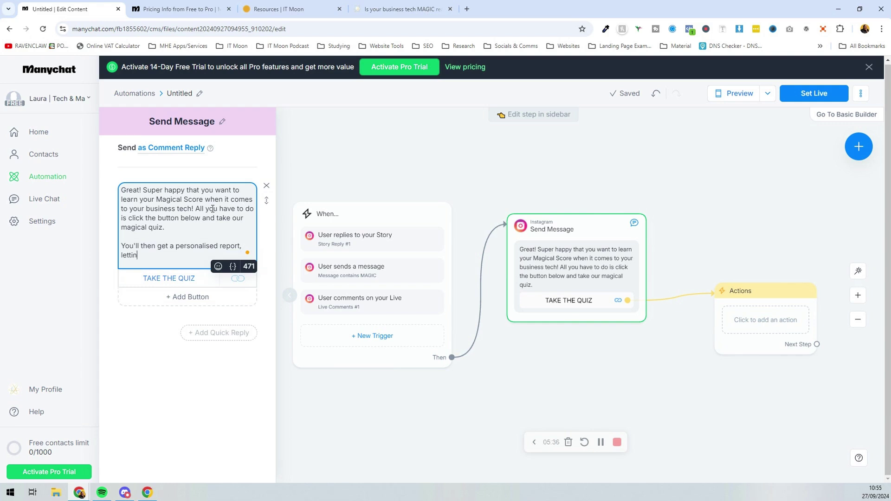
{"action": "type", "text": "g you know what to"}
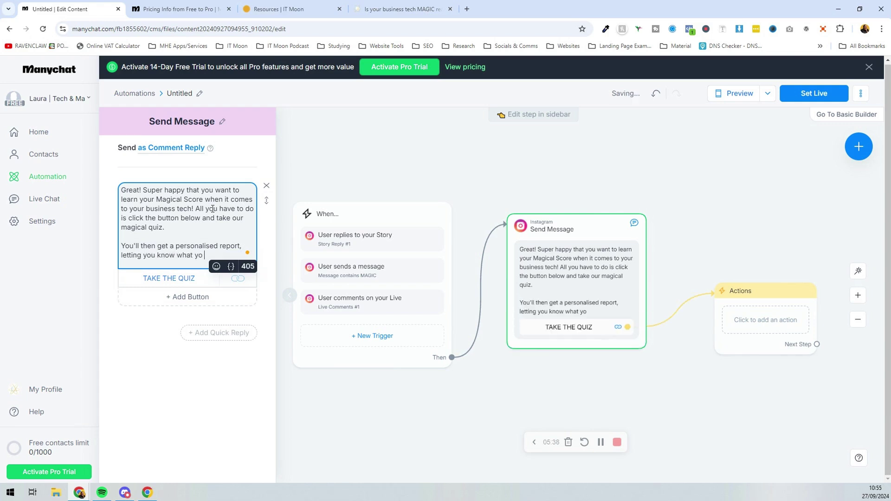
{"action": "type", "text": " focus on next in your business."}
Finish the message with the separate lines "Let me know how you get on!" and "Magically yours -" followed by the sender's first name
{"action": "key", "text": "Return"}
{"action": "key", "text": "Return"}
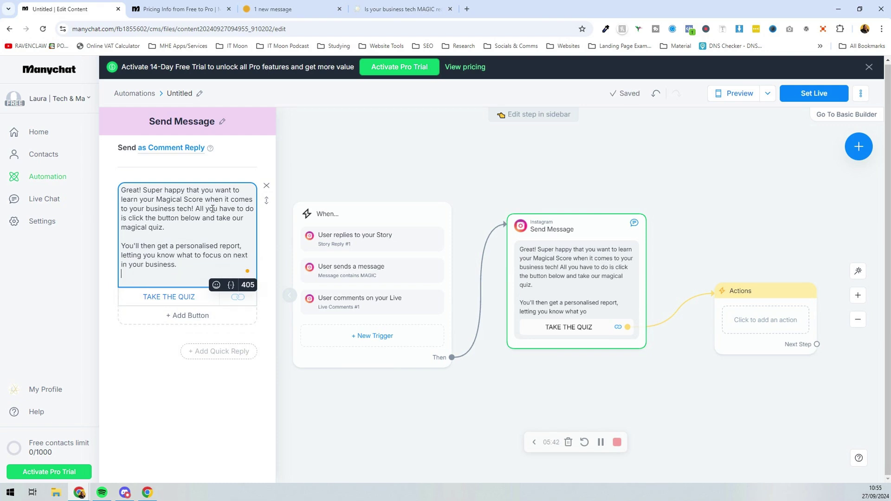
{"action": "type", "text": "Let me kn"}
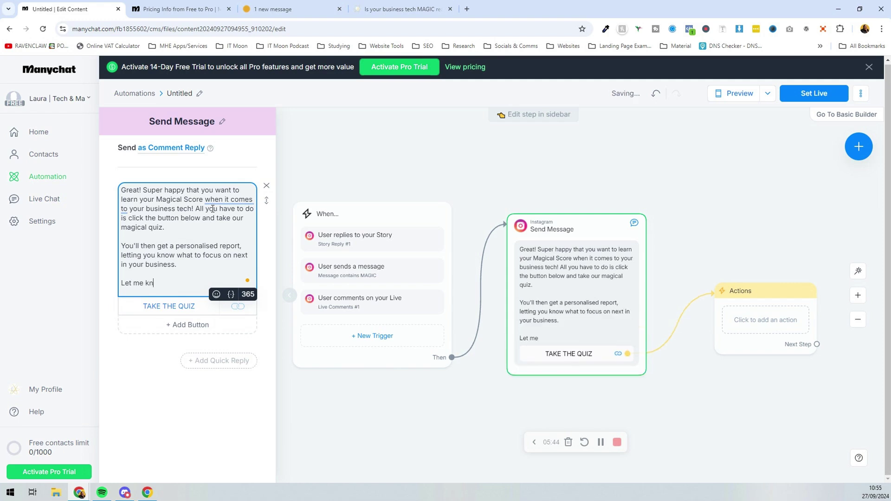
{"action": "type", "text": "ow how you get on!"}
{"action": "key", "text": "Return"}
{"action": "key", "text": "Return"}
{"action": "type", "text": "M"}
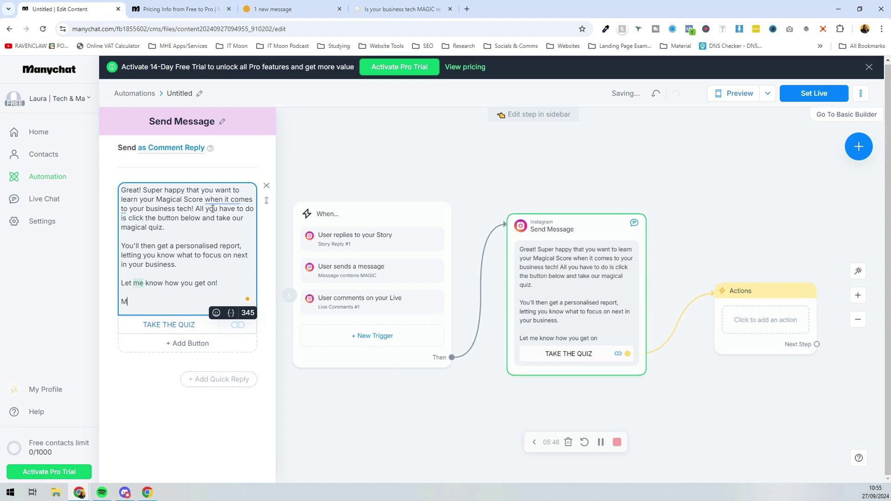
{"action": "type", "text": "agically yo"}
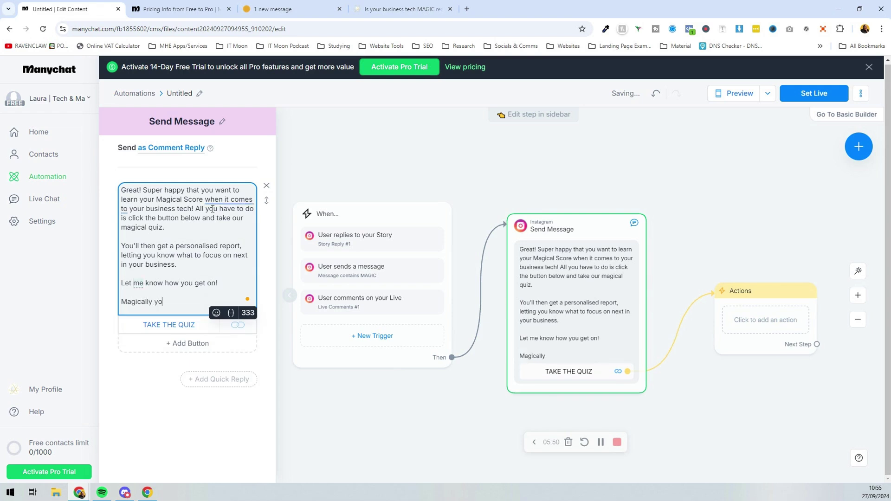
{"action": "type", "text": "urs - Laura!"}
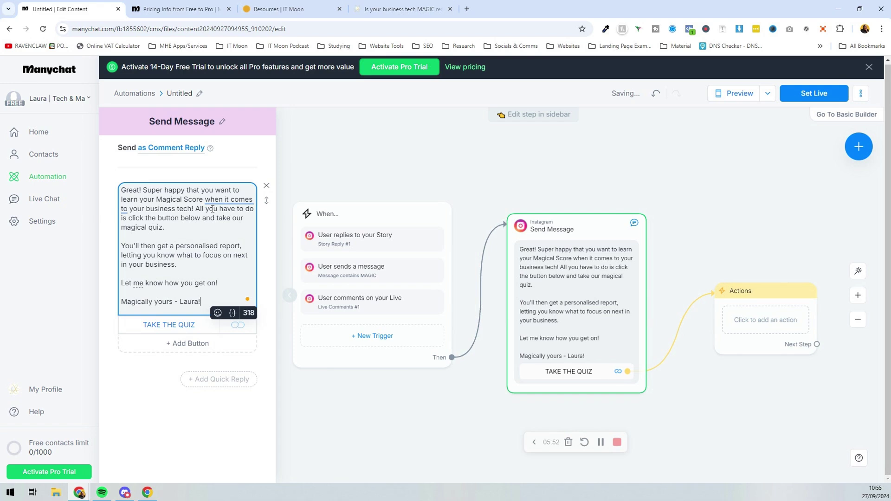
{"action": "left_click", "coordinate": [179, 158]}
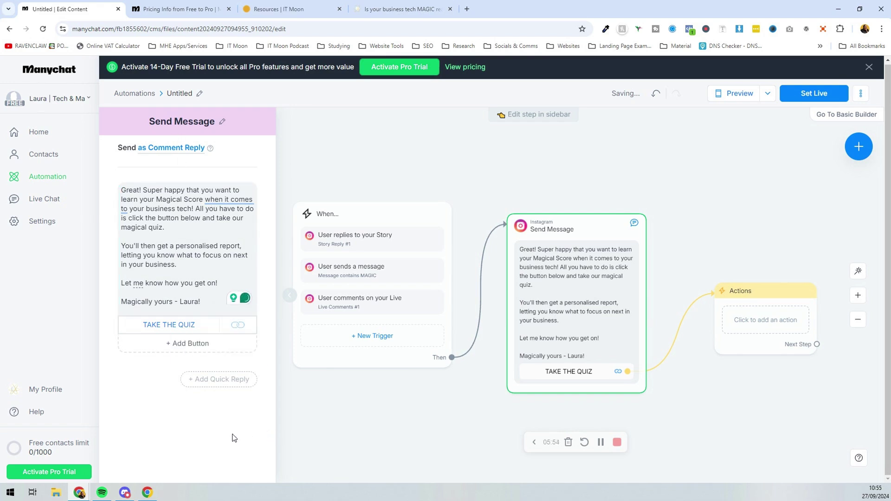
Move the Send Message block slightly up and give the Actions step an Add Tag action with a new tag, "Quiz Looked At"
{"action": "left_click_drag", "start_coordinate": [580, 221], "coordinate": [595, 195]}
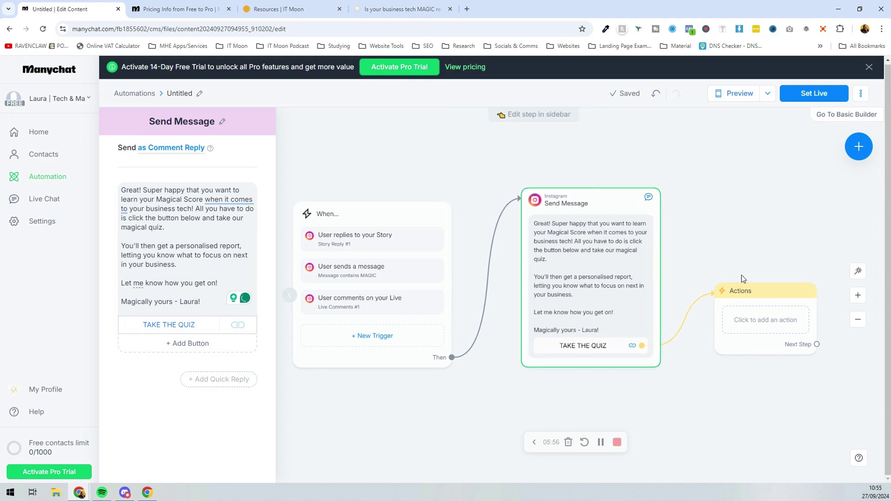
{"action": "left_click", "coordinate": [763, 319]}
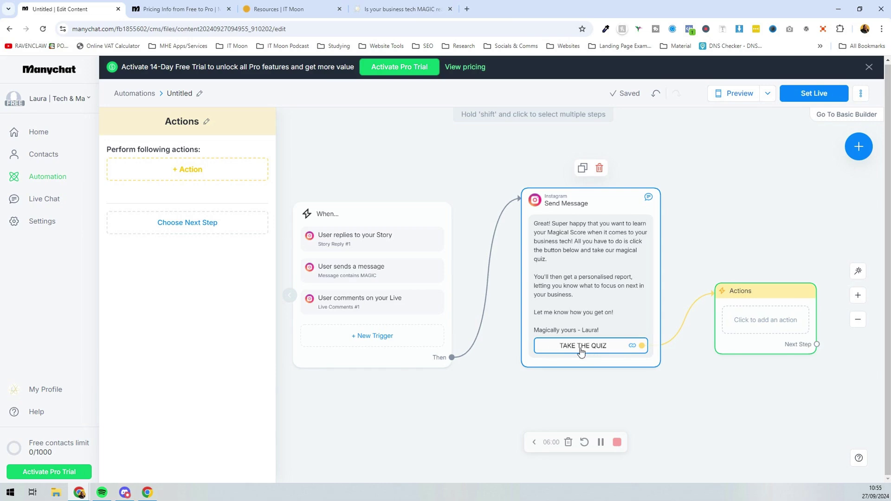
{"action": "left_click", "coordinate": [187, 169]}
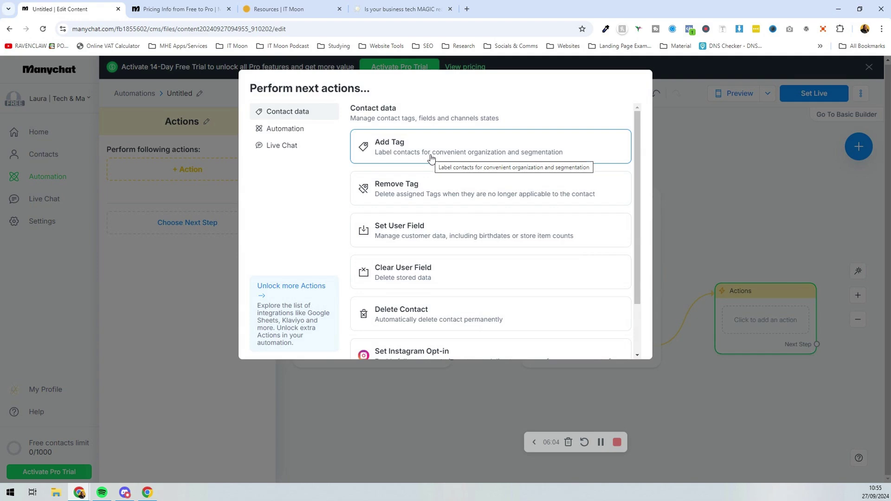
{"action": "left_click", "coordinate": [431, 159]}
{"action": "left_click", "coordinate": [193, 191]}
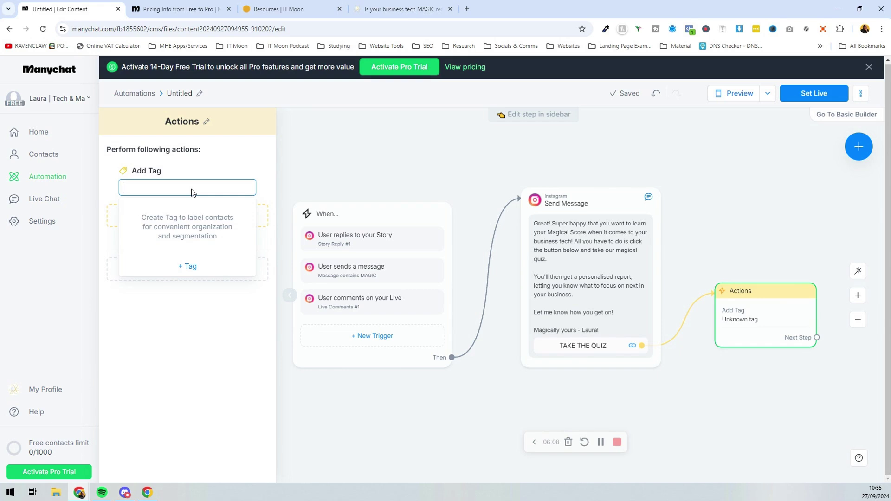
{"action": "type", "text": "Quiz "}
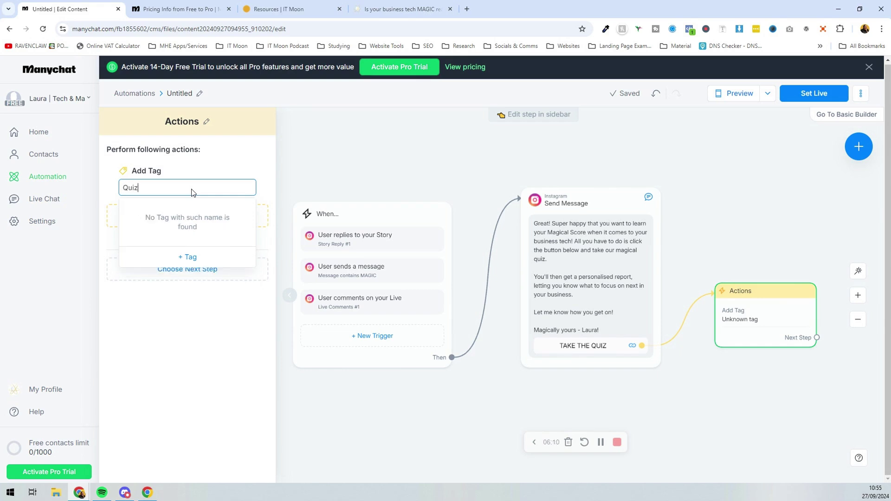
{"action": "type", "text": "Looked At"}
{"action": "left_click", "coordinate": [187, 256]}
{"action": "left_click", "coordinate": [528, 242]}
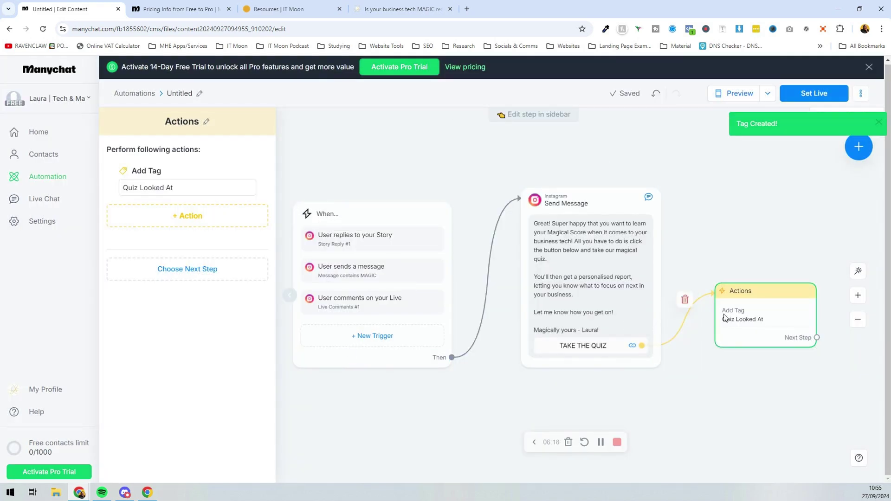
Move the Actions block higher on the canvas, beside the upper half of the Send Message block
{"action": "mouse_move", "coordinate": [748, 330]}
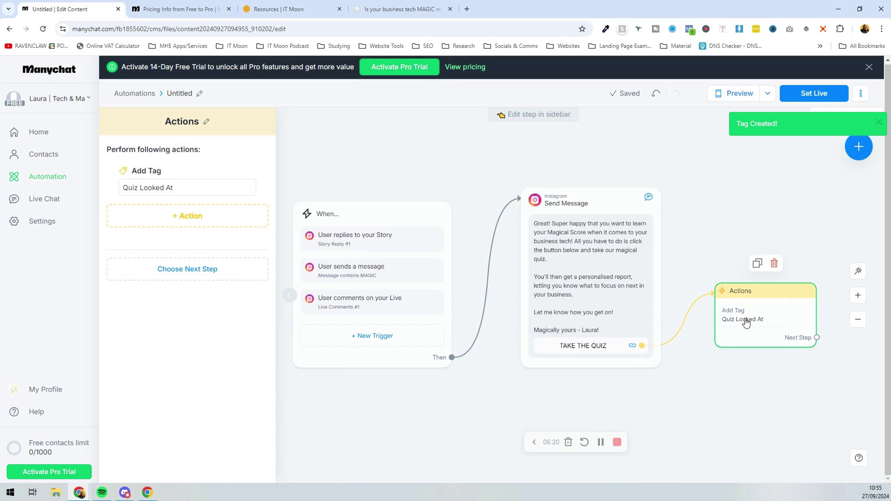
{"action": "left_click", "coordinate": [764, 368]}
{"action": "left_click_drag", "start_coordinate": [776, 297], "coordinate": [774, 246]}
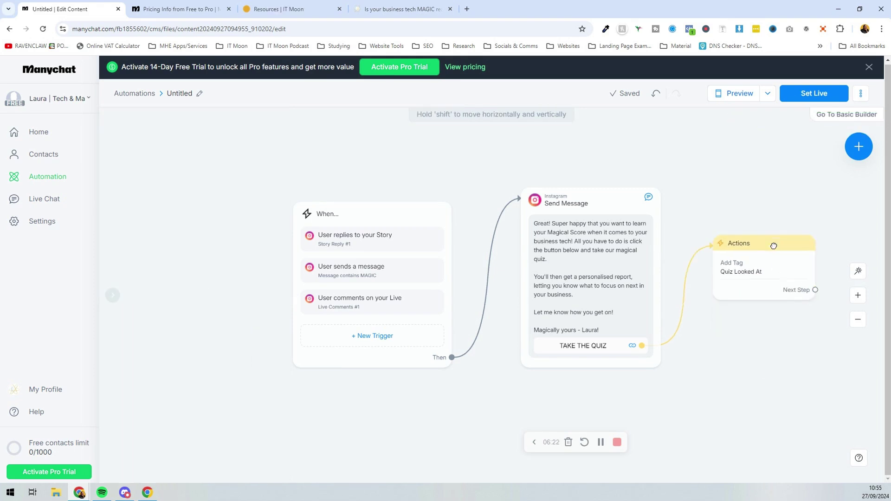
{"action": "left_click_drag", "start_coordinate": [741, 330], "coordinate": [553, 322]}
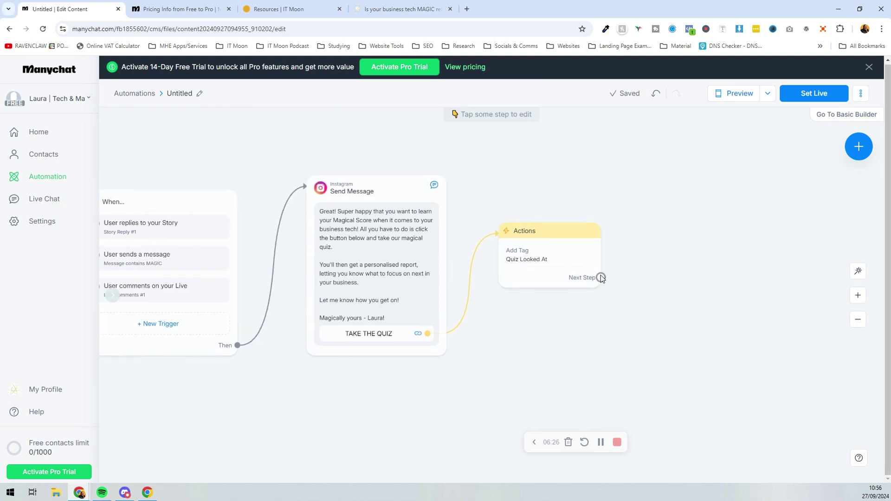
Try adding a second Instagram message after the Actions step, containing a delay of 26 seconds
{"action": "left_click_drag", "start_coordinate": [601, 278], "coordinate": [660, 241]}
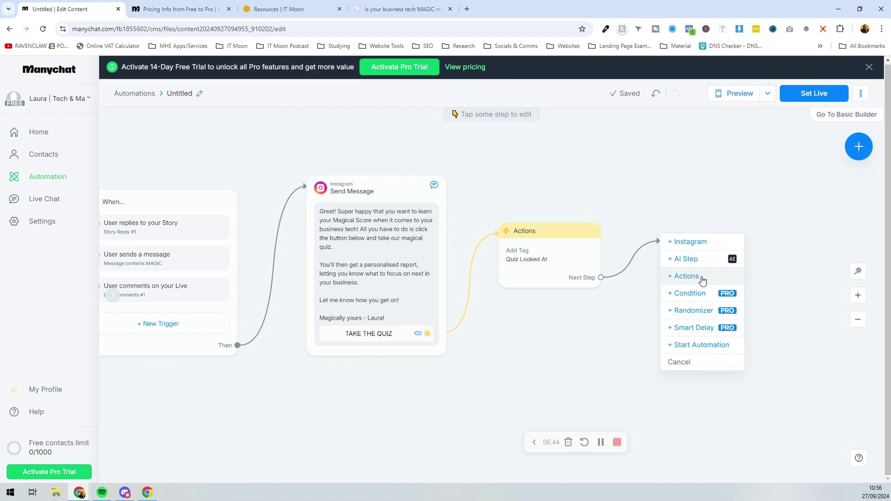
{"action": "left_click", "coordinate": [692, 242]}
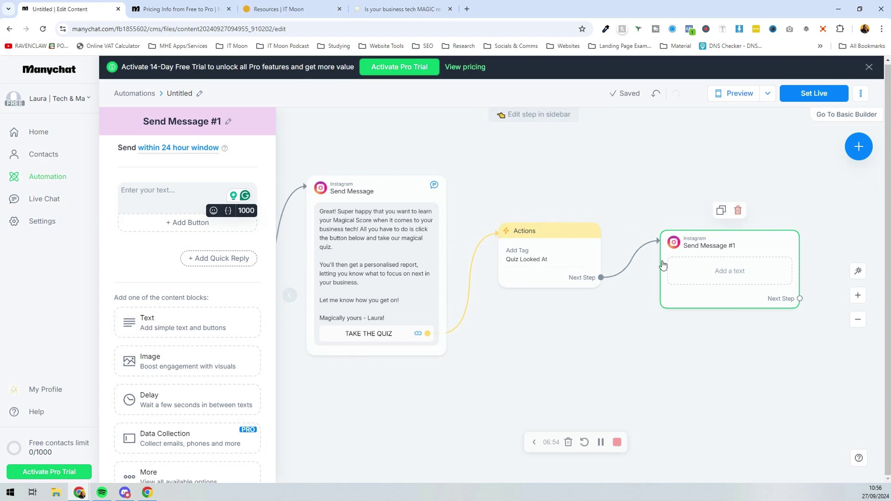
{"action": "left_click", "coordinate": [171, 399]}
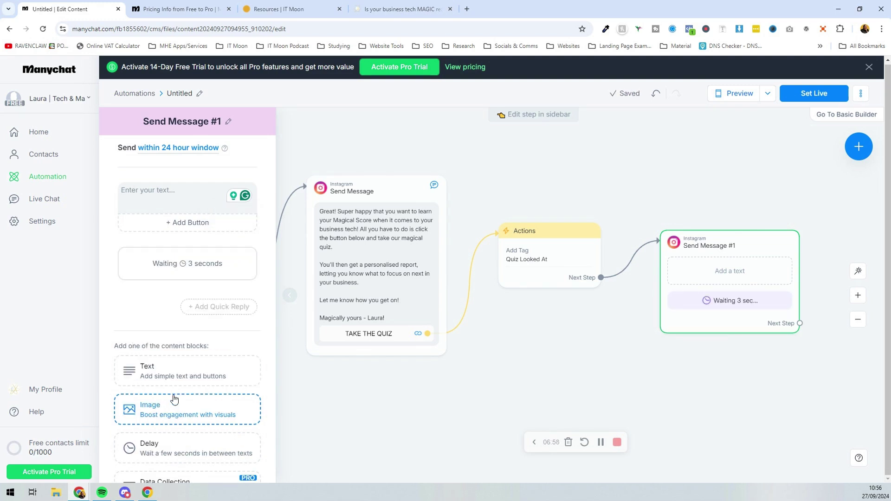
{"action": "left_click", "coordinate": [160, 270]}
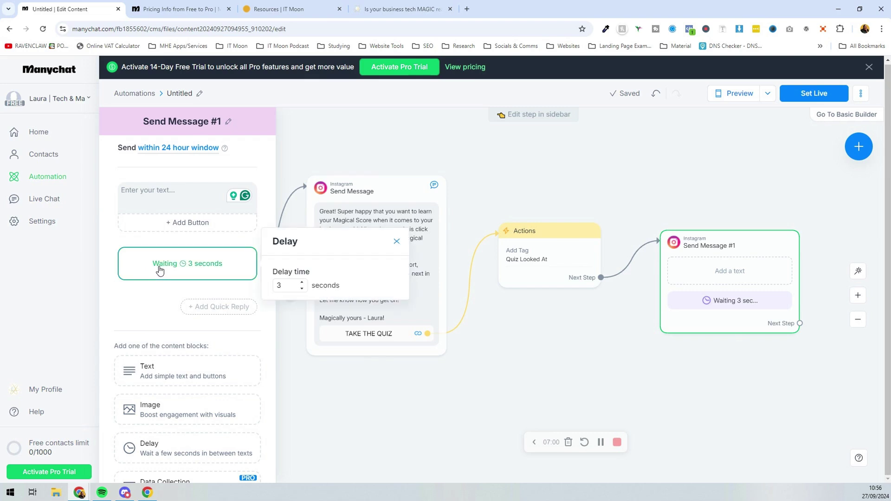
{"action": "double_click", "coordinate": [303, 282]}
{"action": "left_click", "coordinate": [302, 282]}
{"action": "triple_click", "coordinate": [303, 284]}
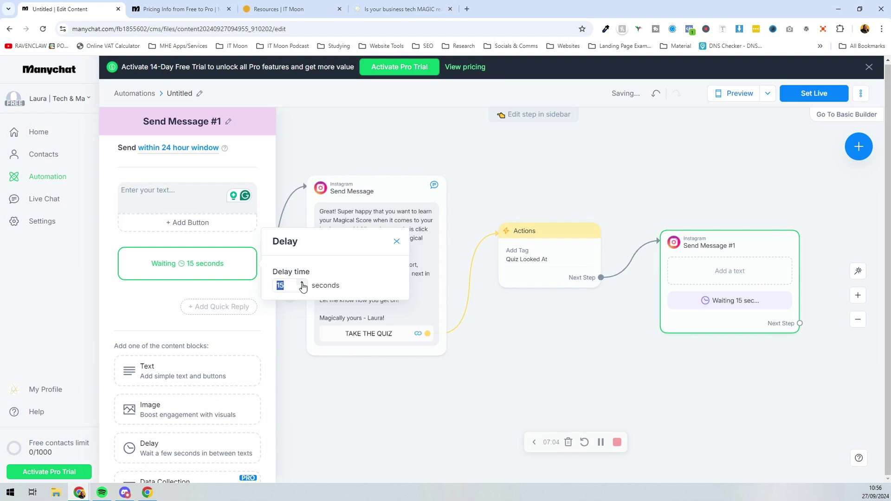
{"action": "triple_click", "coordinate": [303, 284]}
{"action": "double_click", "coordinate": [302, 284]}
{"action": "left_click", "coordinate": [151, 314]}
Delete the second Instagram message that follows the Actions step
{"action": "left_click", "coordinate": [738, 210]}
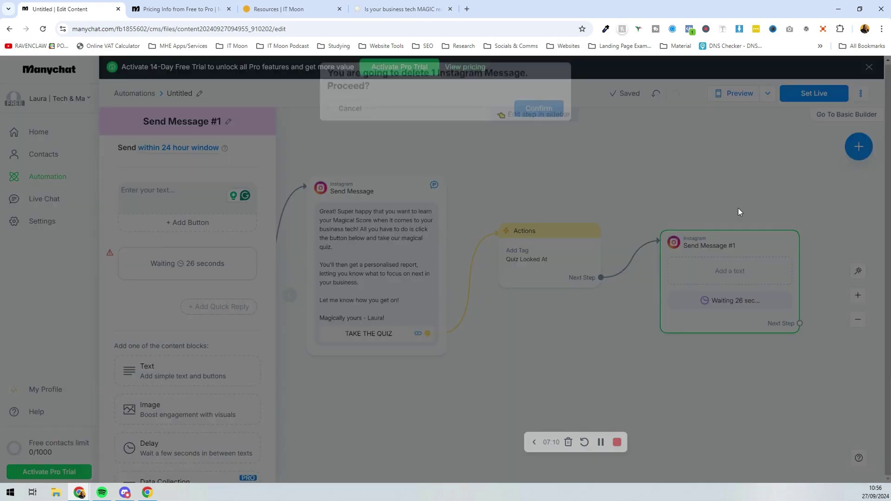
{"action": "left_click", "coordinate": [536, 114]}
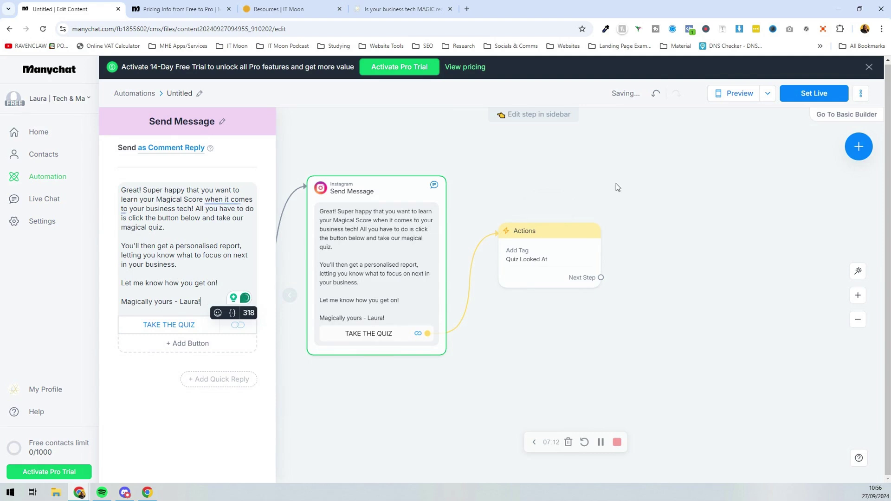
Open the story reply trigger's settings to review its story selection and keyword conditions
{"action": "left_click_drag", "start_coordinate": [600, 163], "coordinate": [720, 182]}
{"action": "left_click", "coordinate": [537, 183]}
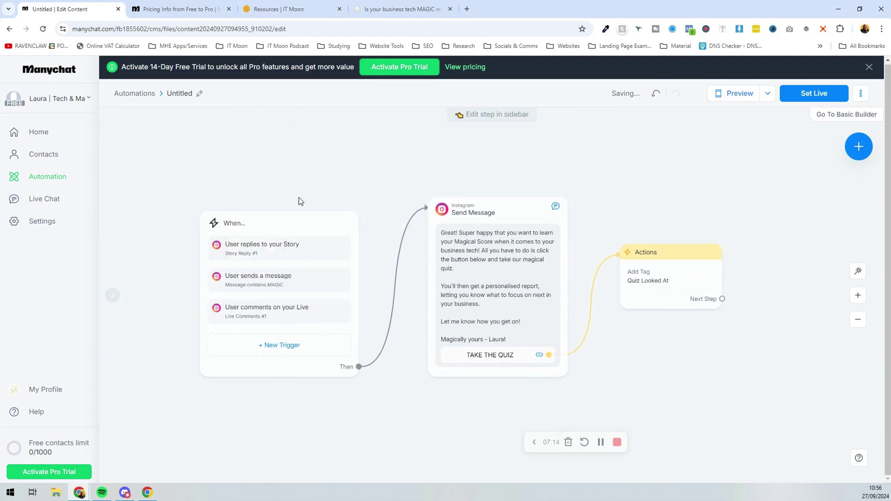
{"action": "scroll", "coordinate": [464, 213], "scroll_direction": "down", "scroll_amount": 1}
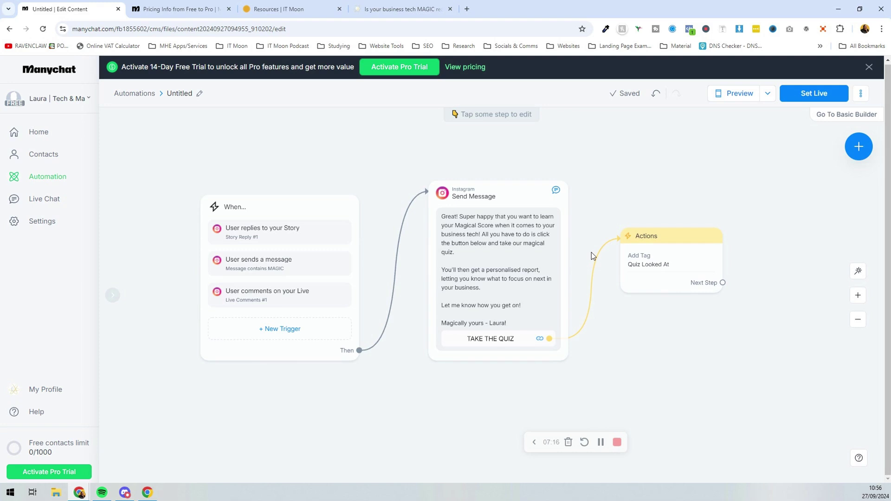
{"action": "left_click", "coordinate": [312, 238]}
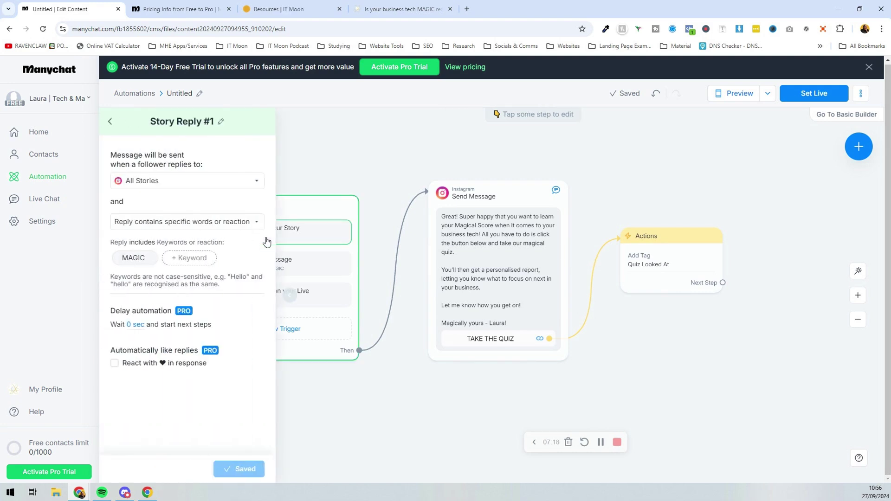
Publish the automation by setting it live, then dismiss the first-automation popup without starting a Pro trial
{"action": "left_click", "coordinate": [284, 257]}
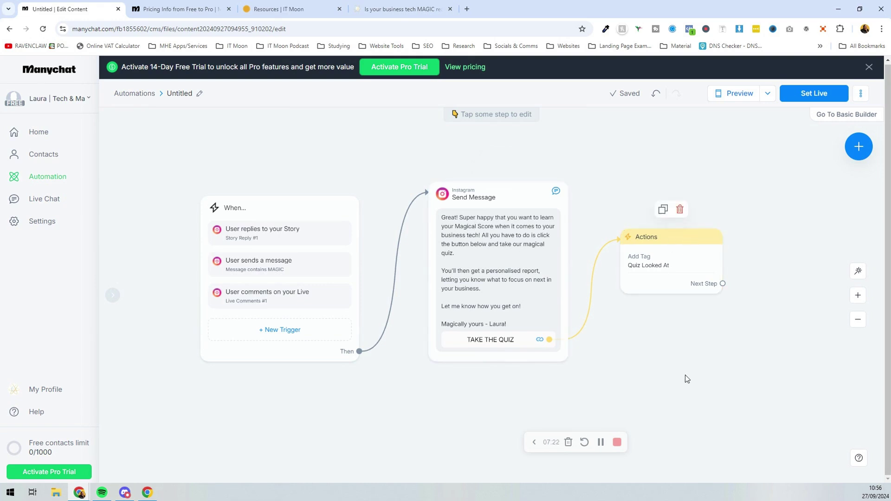
{"action": "left_click", "coordinate": [814, 93]}
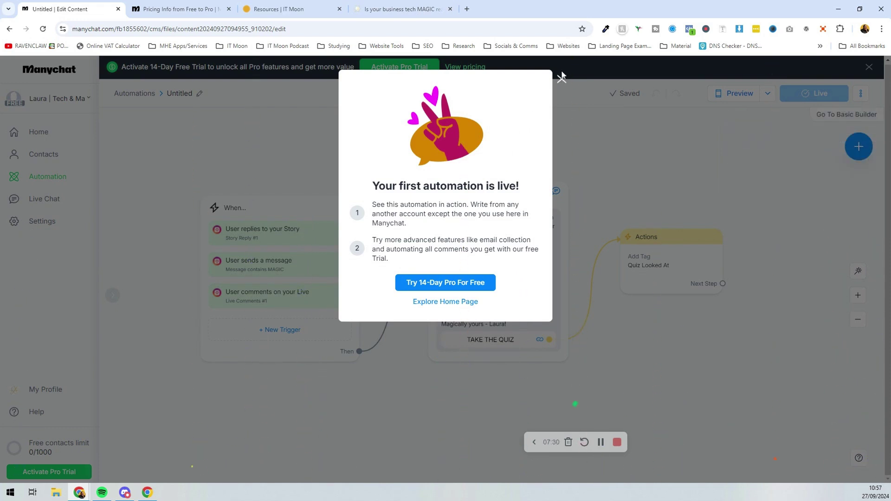
{"action": "left_click", "coordinate": [558, 79]}
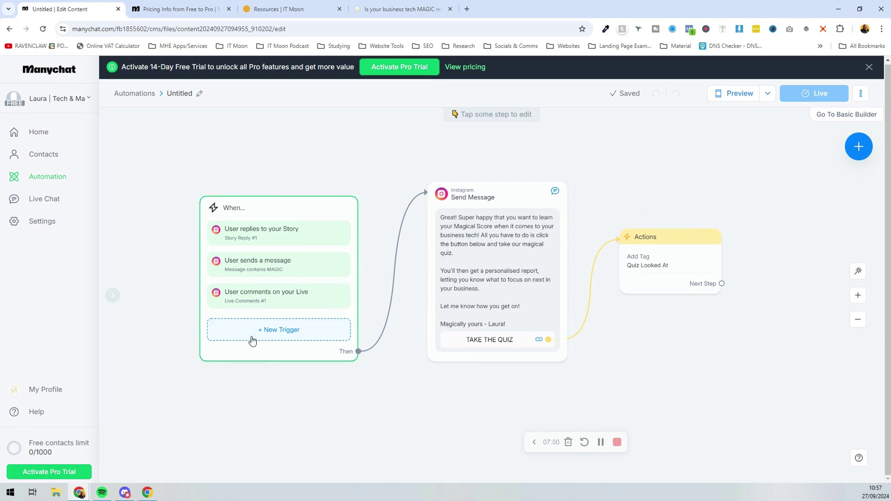
Review the Free, Pro and Elite plans on the Manychat pricing page, through to the monthly cost calculator
{"action": "left_click", "coordinate": [204, 7]}
{"action": "scroll", "coordinate": [422, 258], "scroll_direction": "up", "scroll_amount": 8}
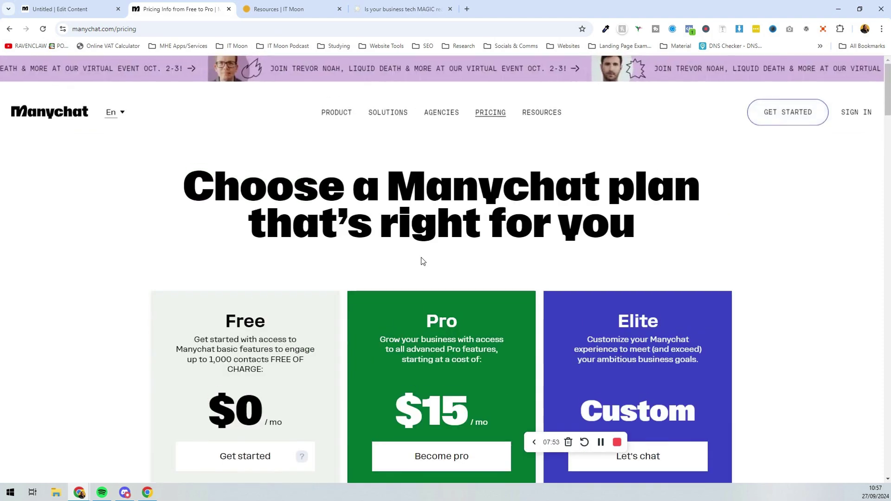
{"action": "scroll", "coordinate": [423, 259], "scroll_direction": "down", "scroll_amount": 3}
{"action": "scroll", "coordinate": [422, 259], "scroll_direction": "up", "scroll_amount": 3}
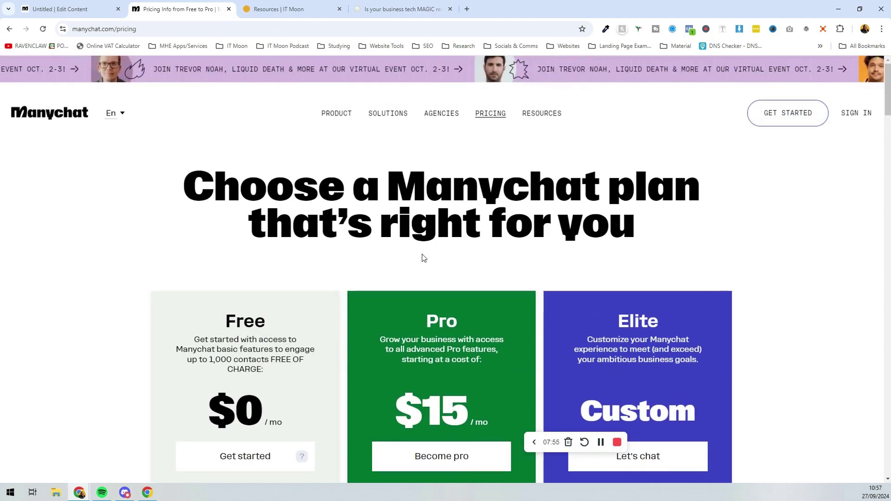
{"action": "scroll", "coordinate": [422, 256], "scroll_direction": "down", "scroll_amount": 2}
{"action": "scroll", "coordinate": [421, 256], "scroll_direction": "up", "scroll_amount": 2}
{"action": "scroll", "coordinate": [345, 219], "scroll_direction": "down", "scroll_amount": 10}
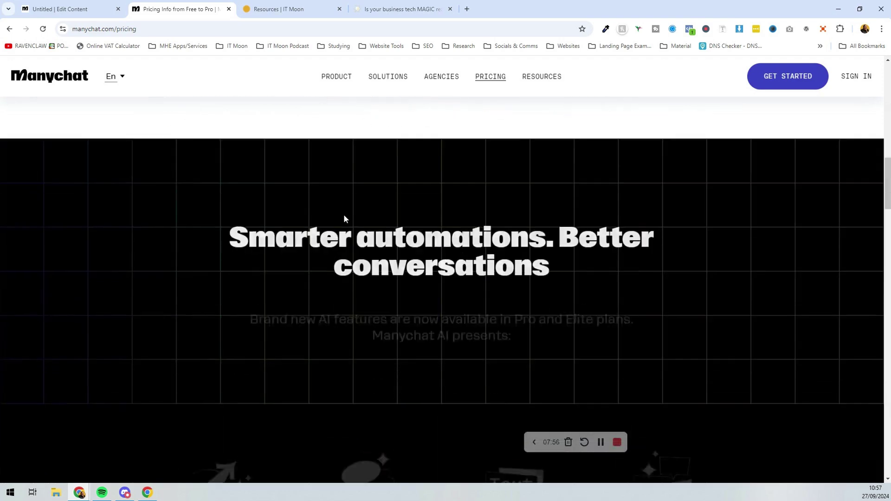
{"action": "scroll", "coordinate": [345, 218], "scroll_direction": "down", "scroll_amount": 12}
{"action": "scroll", "coordinate": [344, 219], "scroll_direction": "down", "scroll_amount": 3}
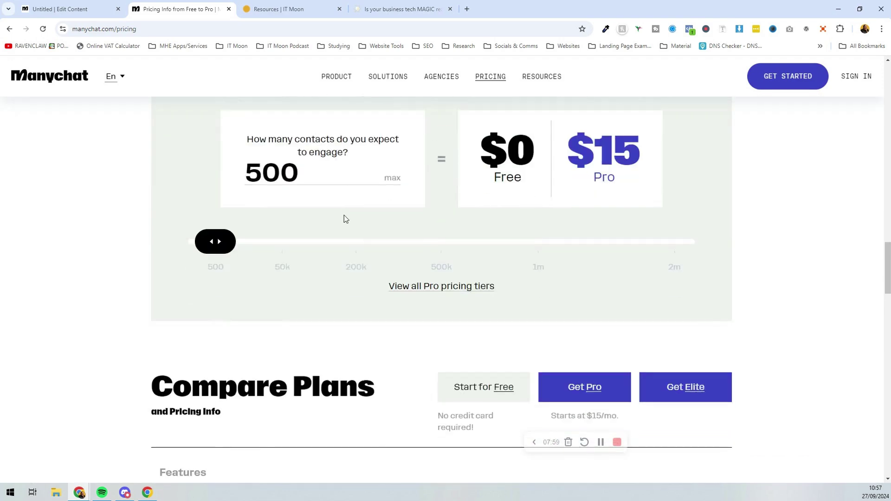
Calculate the monthly plan cost on the pricing page for 1000 expected contacts
{"action": "scroll", "coordinate": [345, 218], "scroll_direction": "up", "scroll_amount": 3}
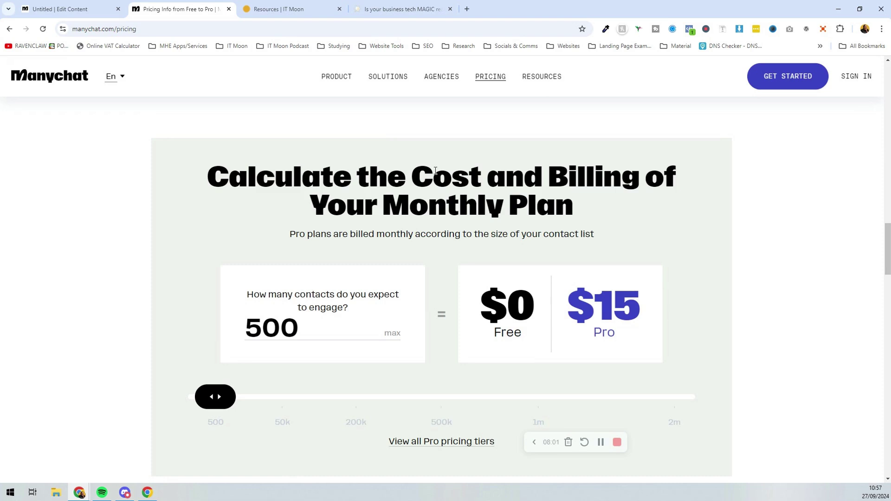
{"action": "scroll", "coordinate": [436, 171], "scroll_direction": "down", "scroll_amount": 2}
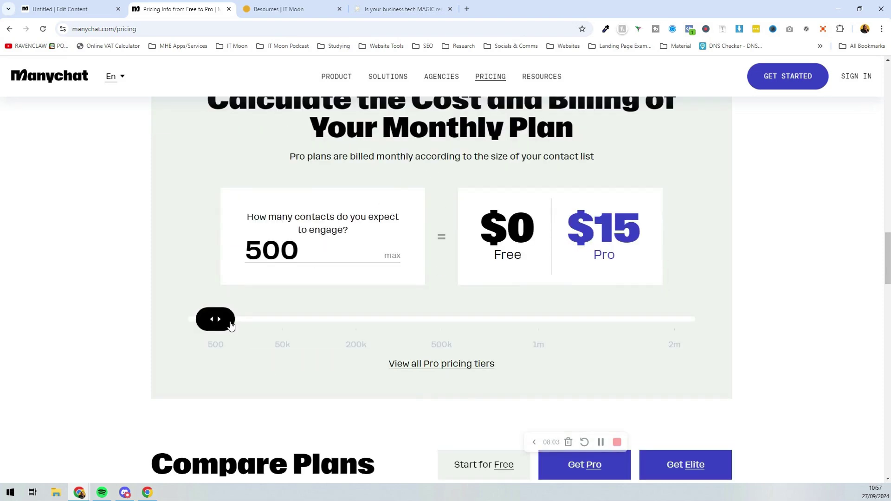
{"action": "mouse_move", "coordinate": [217, 319]}
{"action": "left_mouse_down"}
{"action": "mouse_move", "coordinate": [281, 321]}
{"action": "mouse_move", "coordinate": [227, 324]}
{"action": "left_mouse_up"}
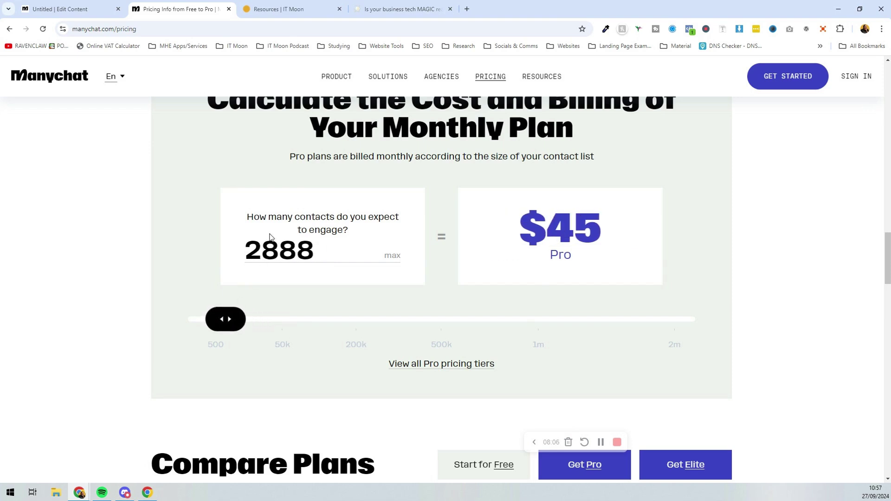
{"action": "double_click", "coordinate": [270, 250]}
{"action": "type", "text": "1000"}
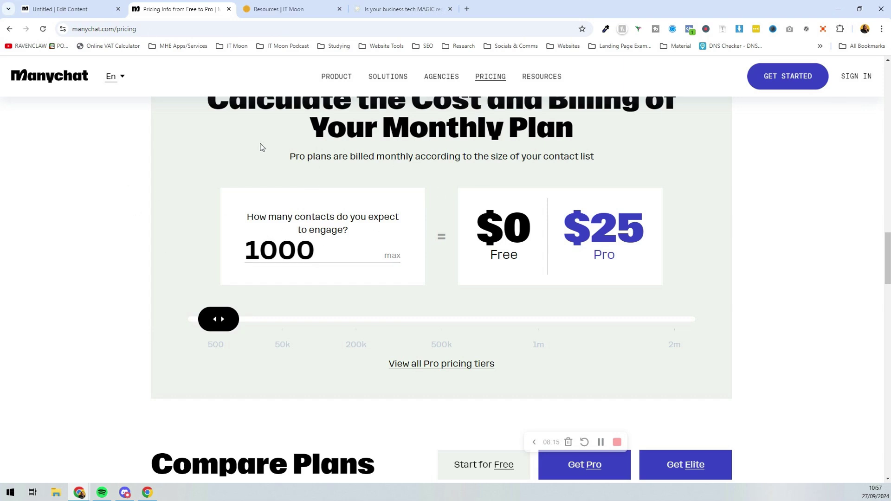
Return to the automation editor and rename the untitled automation as "MAGIC - Story, Message, Live Keyword"
{"action": "left_click", "coordinate": [84, 4]}
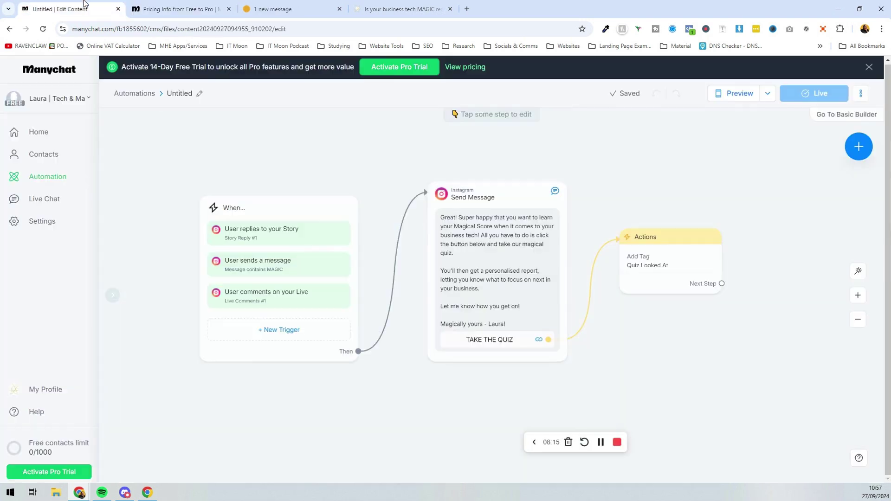
{"action": "left_click", "coordinate": [198, 95]}
{"action": "type", "text": "IG"}
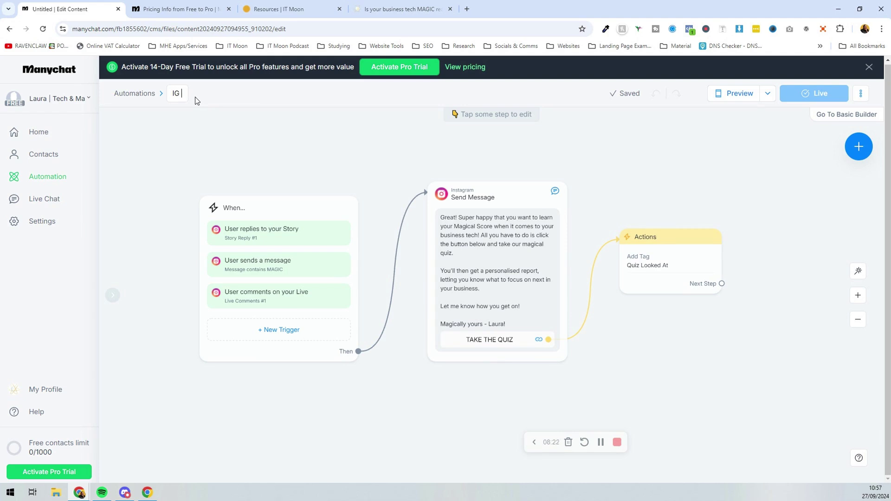
{"action": "type", "text": " MAGIC"}
{"action": "key", "text": "ctrl+a"}
{"action": "type", "text": "MAGIC - Story, "}
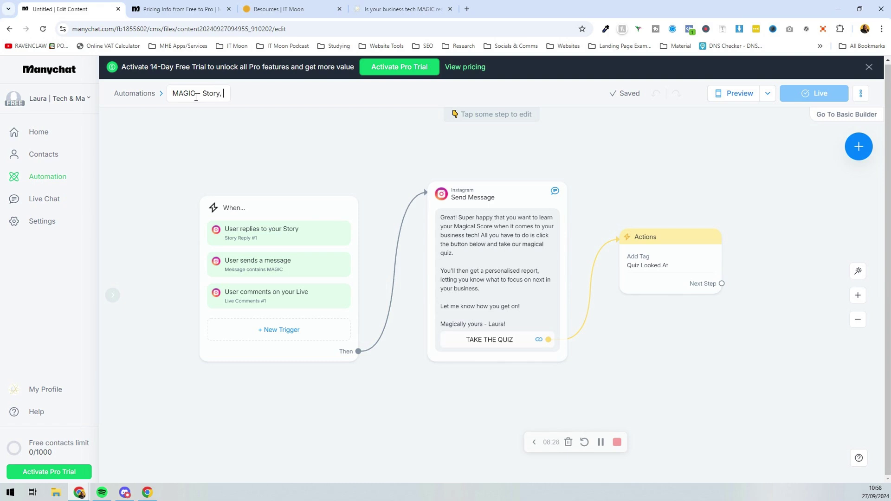
{"action": "type", "text": "Message, Liv"}
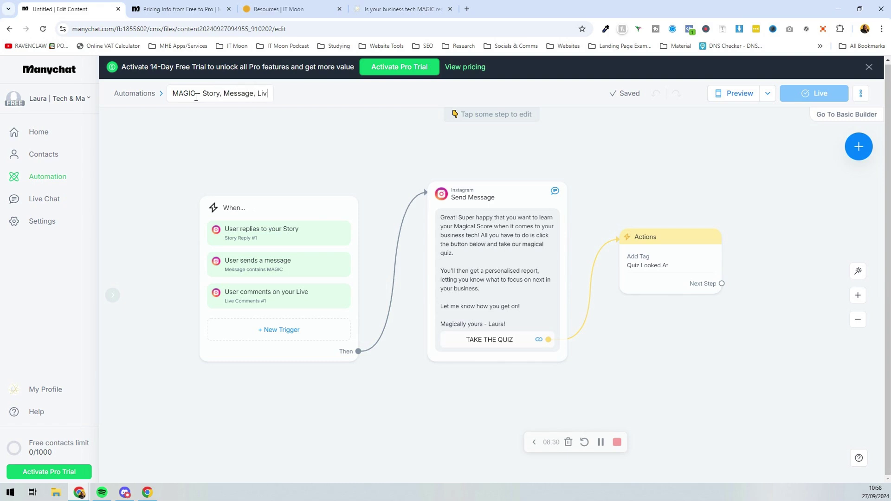
{"action": "type", "text": "e Keyword"}
{"action": "key", "text": "Return"}
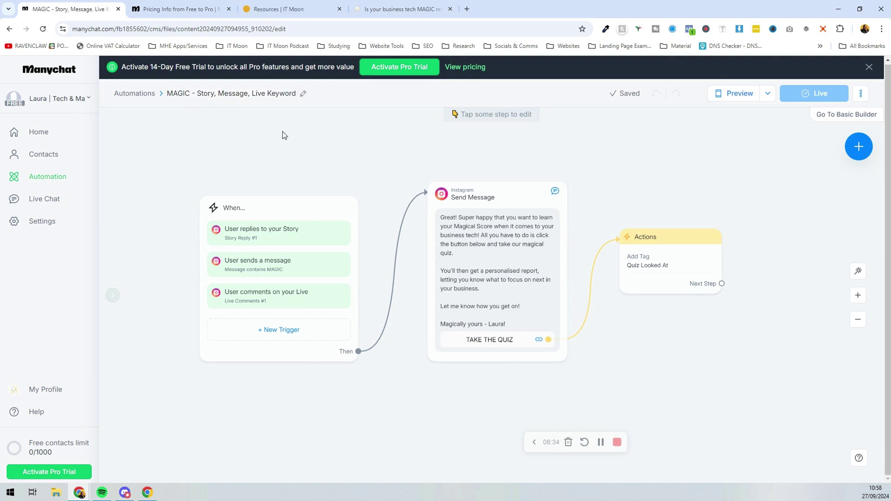
Preview the automation's Instagram message in the phone simulator, read through to the TAKE THE QUIZ button, and close the preview
{"action": "left_click", "coordinate": [738, 95]}
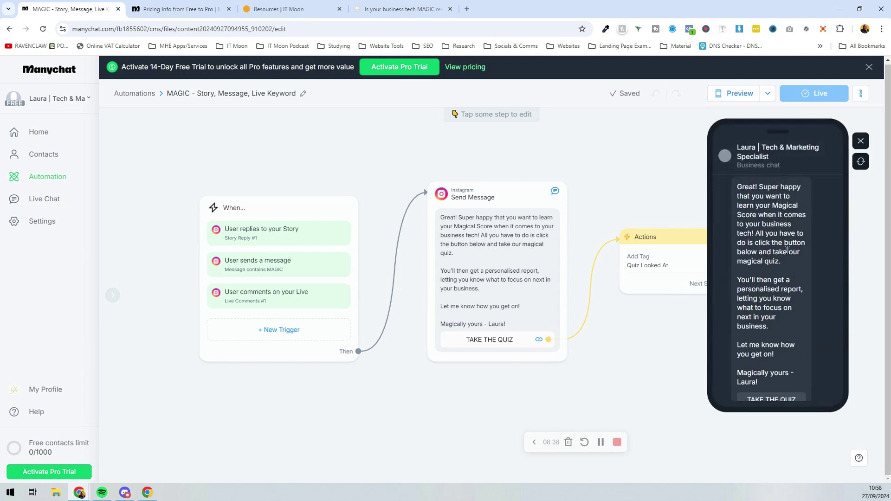
{"action": "scroll", "coordinate": [784, 246], "scroll_direction": "down", "scroll_amount": 1}
{"action": "scroll", "coordinate": [775, 222], "scroll_direction": "up", "scroll_amount": 1}
{"action": "scroll", "coordinate": [754, 284], "scroll_direction": "down", "scroll_amount": 1}
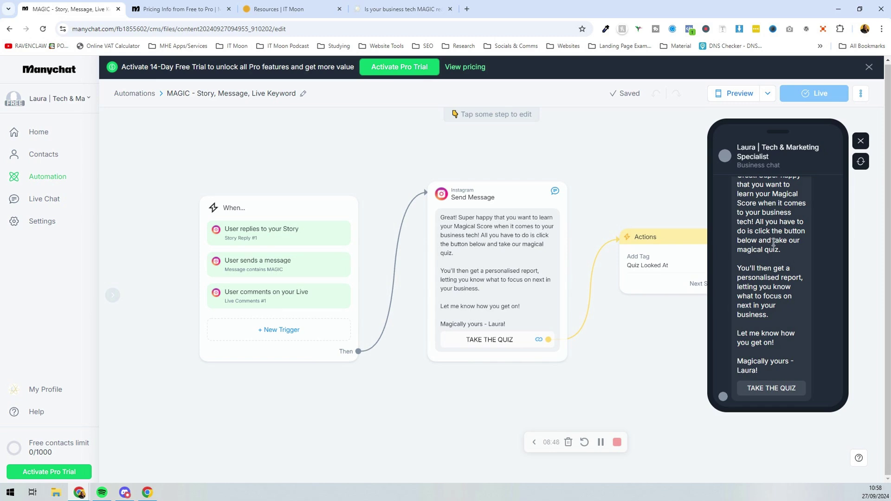
{"action": "left_click", "coordinate": [861, 141]}
{"action": "left_click", "coordinate": [860, 94]}
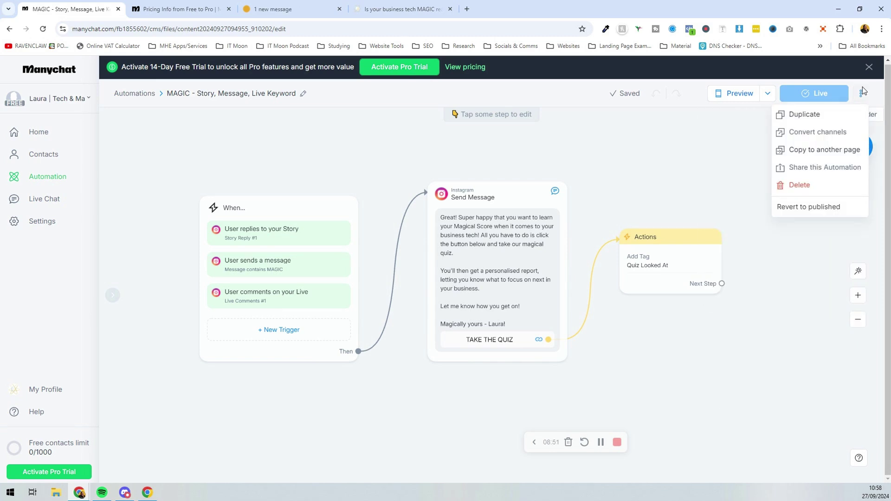
{"action": "left_click", "coordinate": [578, 157]}
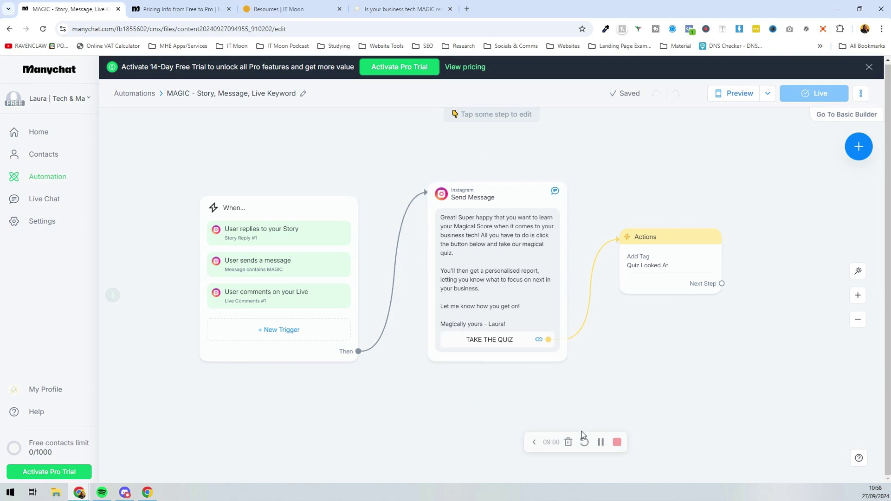
{"action": "left_click", "coordinate": [617, 442]}
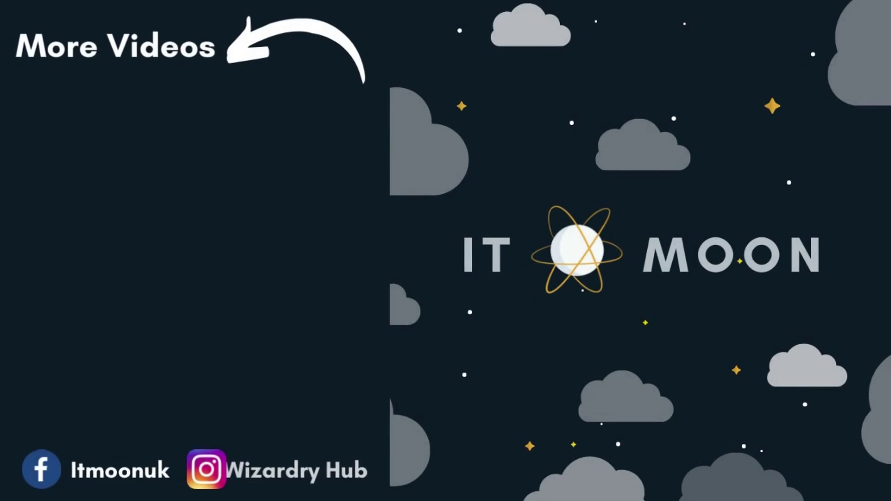